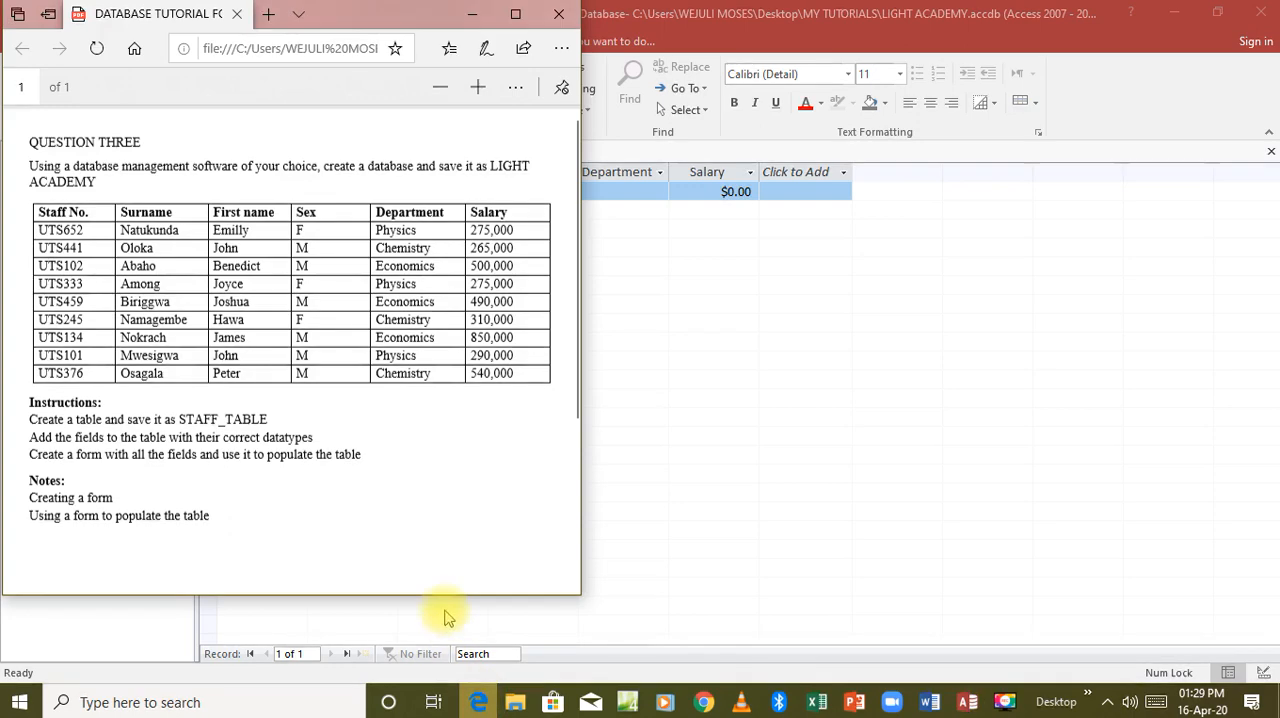
Enlarge the tutorial PDF and read the question, staff table and instructions for the LIGHT ACADEMY database.
{"action": "left_click", "coordinate": [515, 14]}
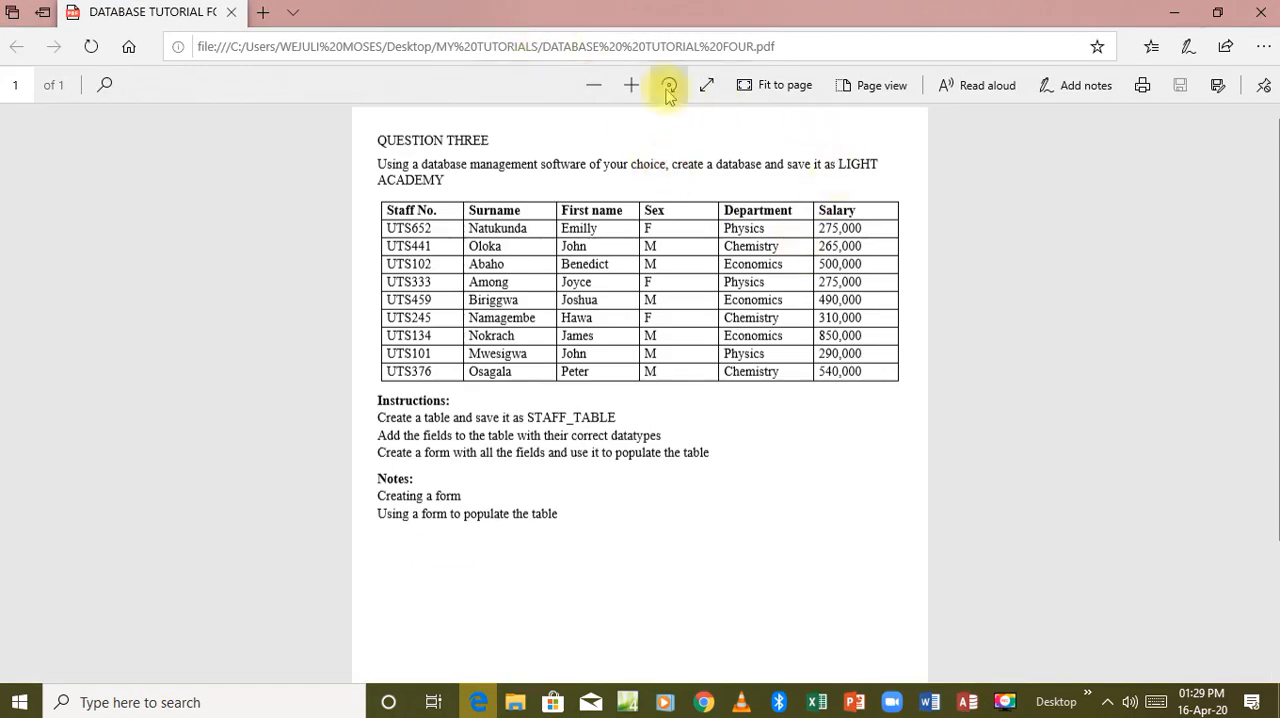
{"action": "left_click", "coordinate": [631, 85]}
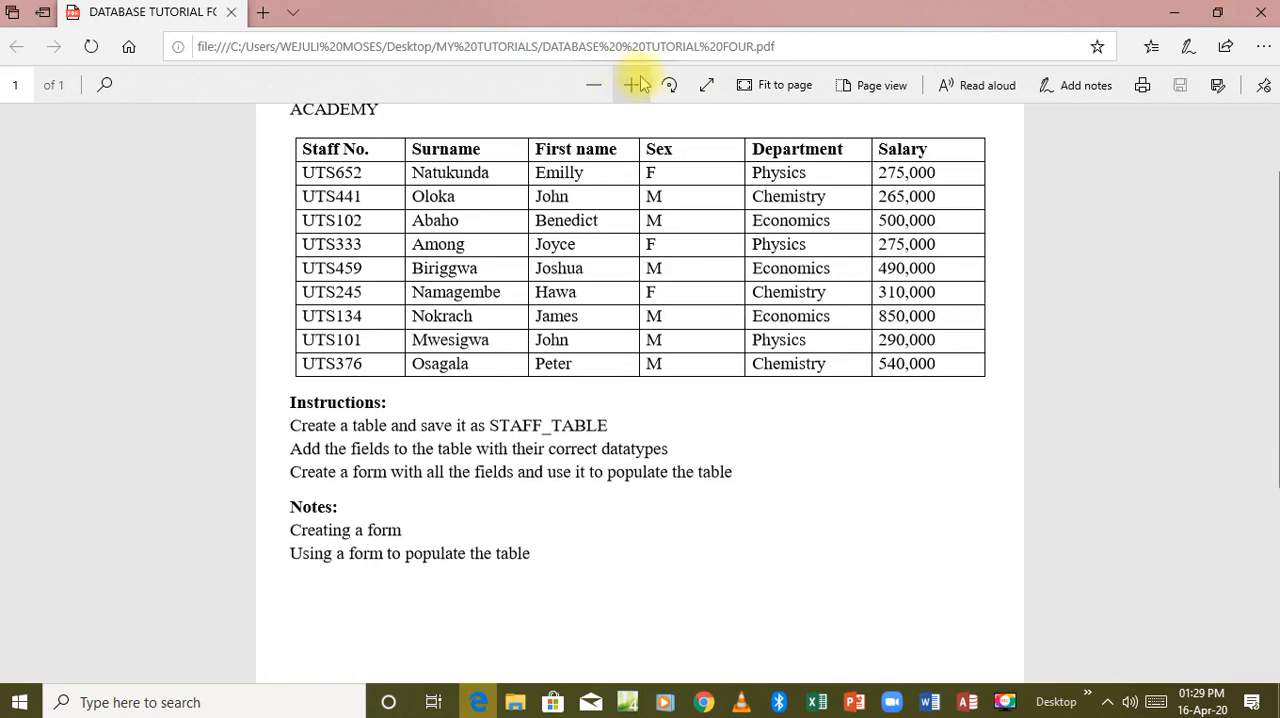
{"action": "left_click_drag", "start_coordinate": [1272, 200], "coordinate": [1272, 157]}
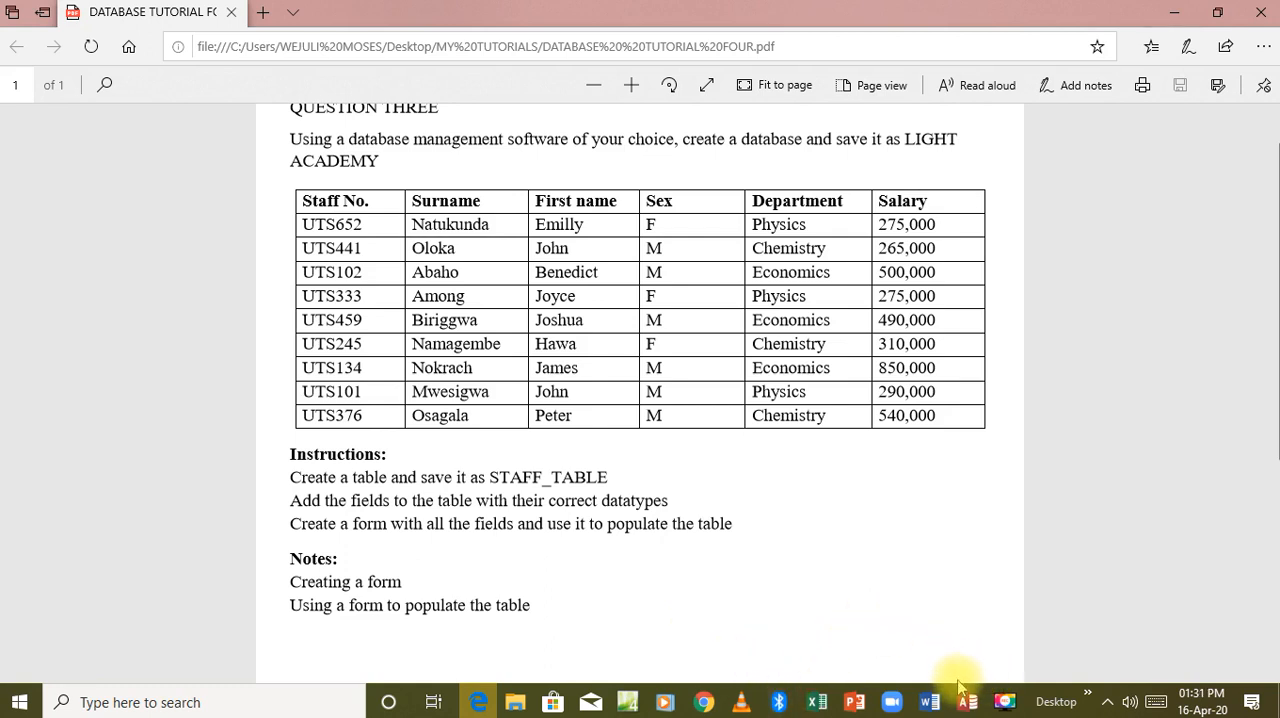
Switch to Access, show the STAFF_TAB table in design view, and compare its fields with the question in the PDF.
{"action": "mouse_move", "coordinate": [966, 696]}
{"action": "left_click", "coordinate": [944, 614]}
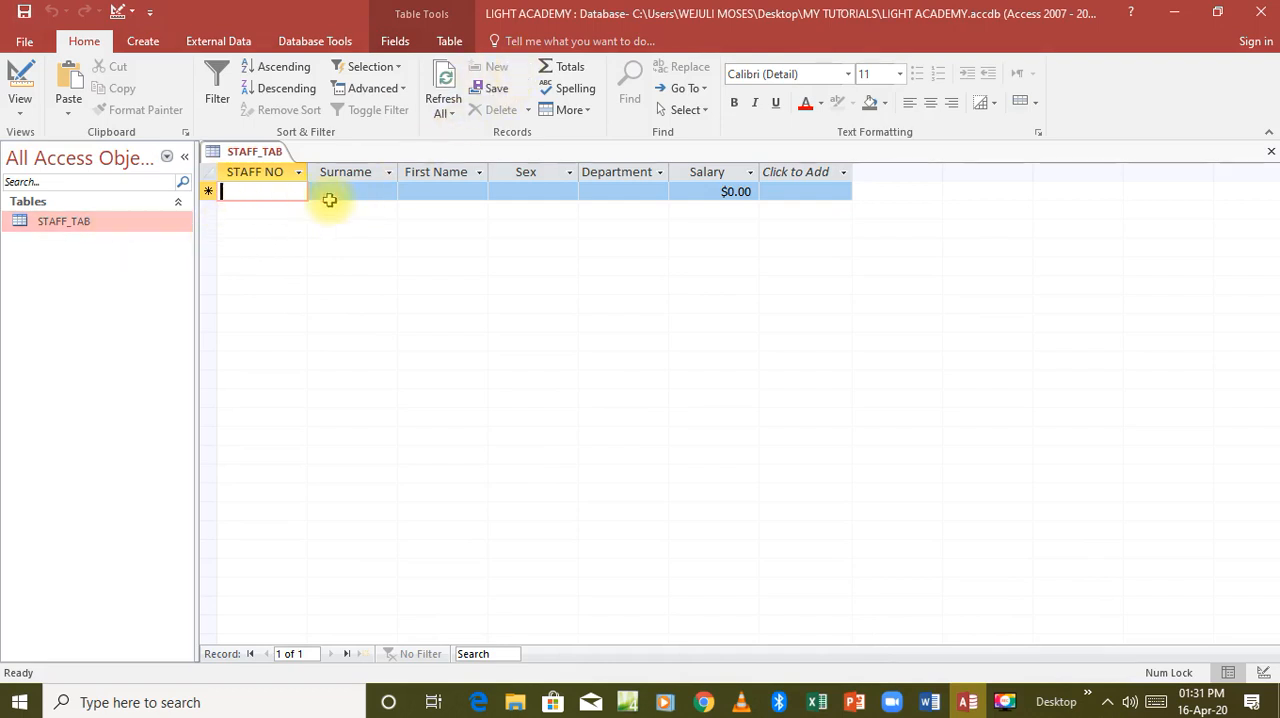
{"action": "left_click", "coordinate": [18, 80]}
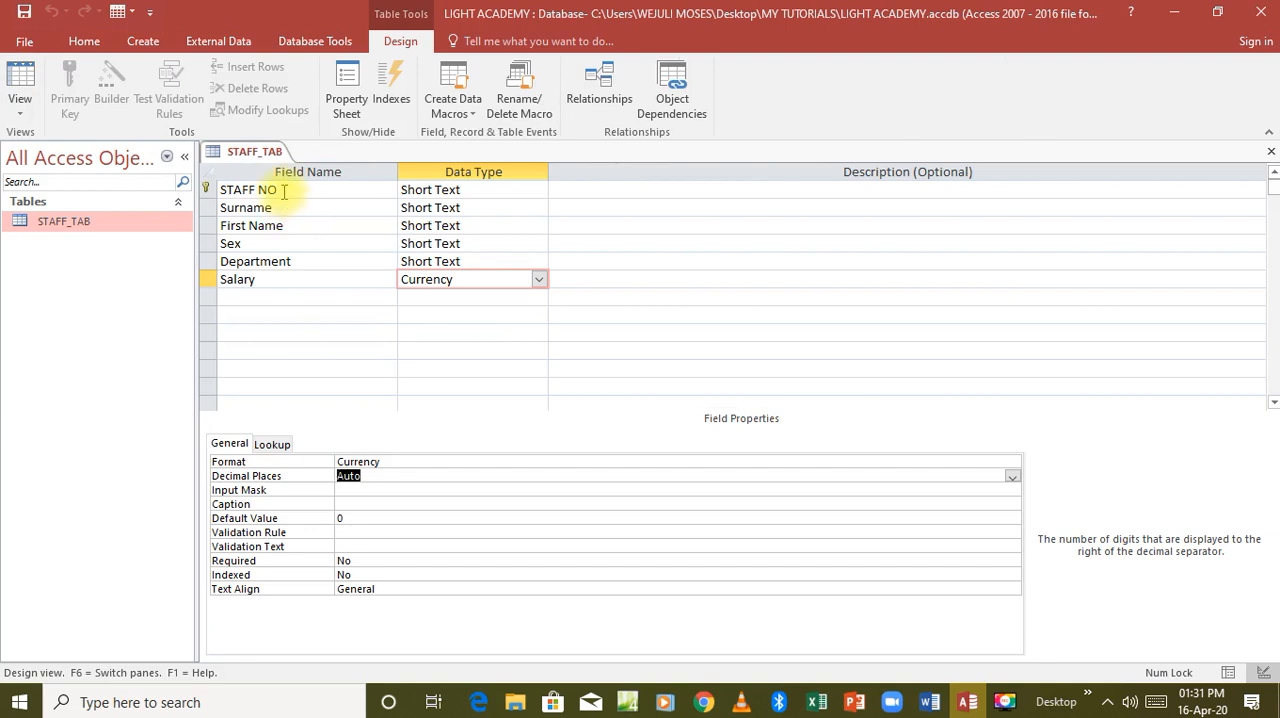
{"action": "left_click", "coordinate": [477, 701]}
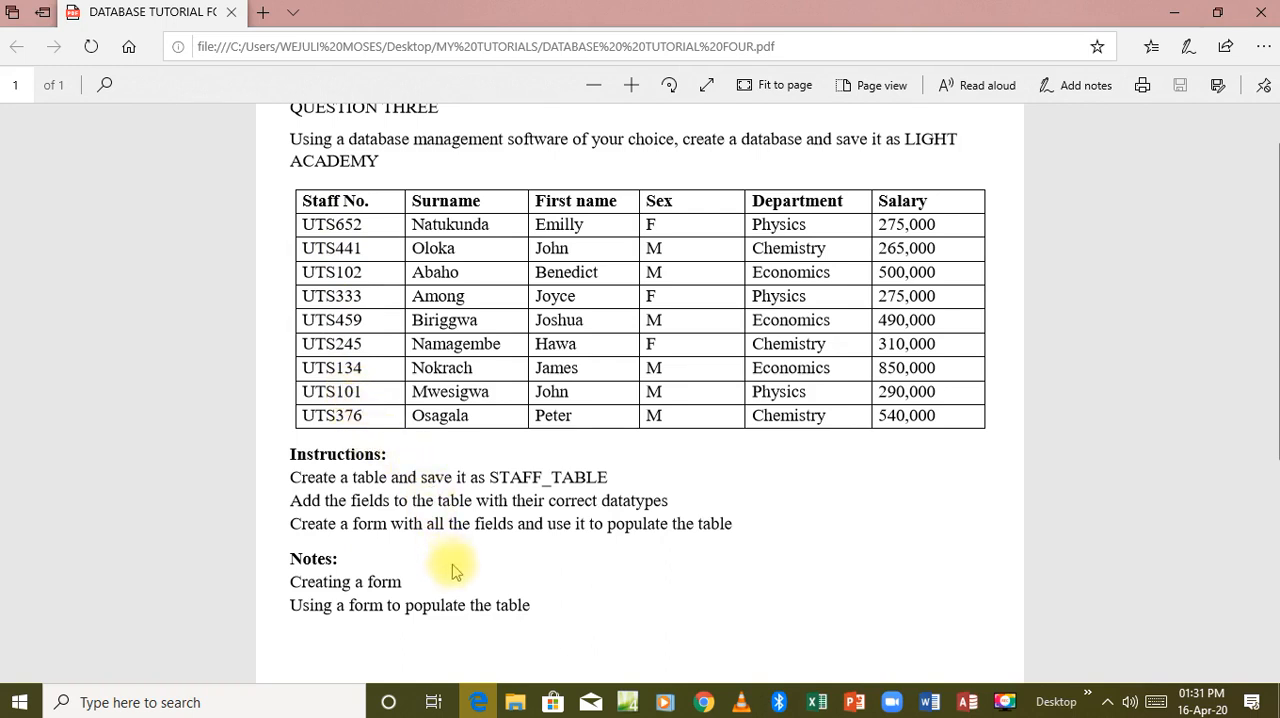
{"action": "left_click", "coordinate": [480, 703]}
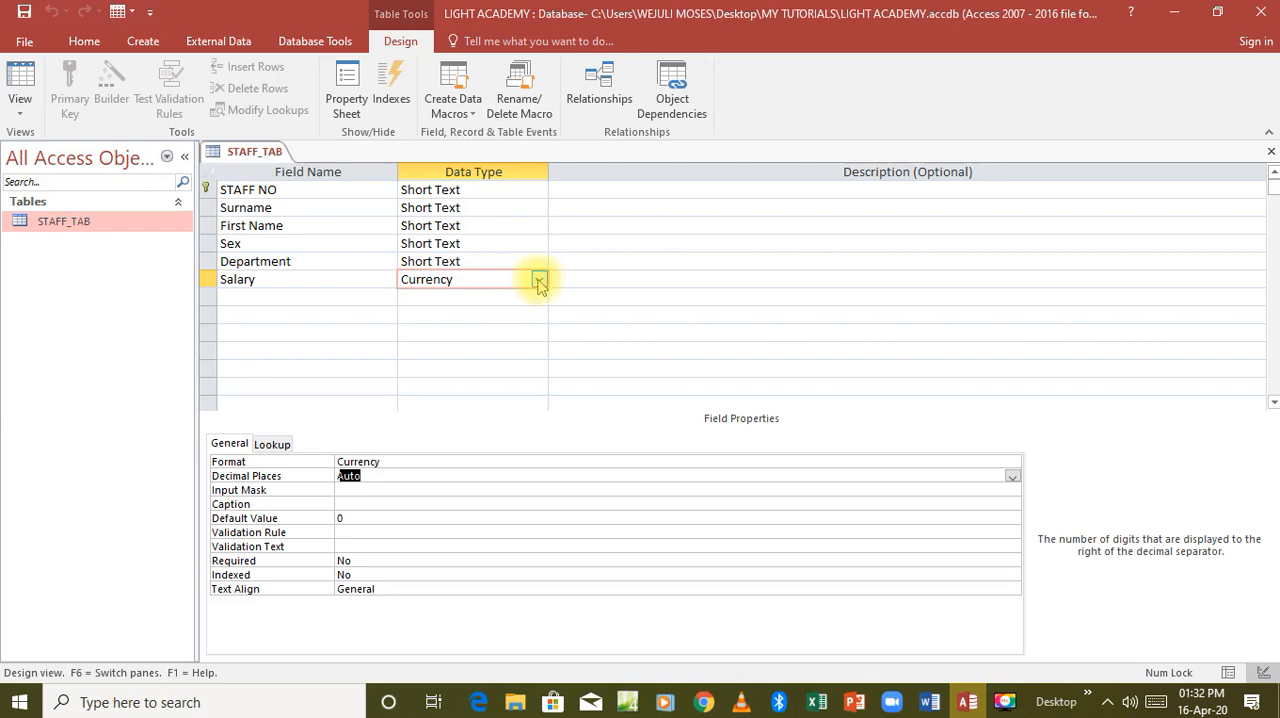
Clear the Salary field's Format property, save the table and return it to datasheet view.
{"action": "left_click", "coordinate": [711, 458]}
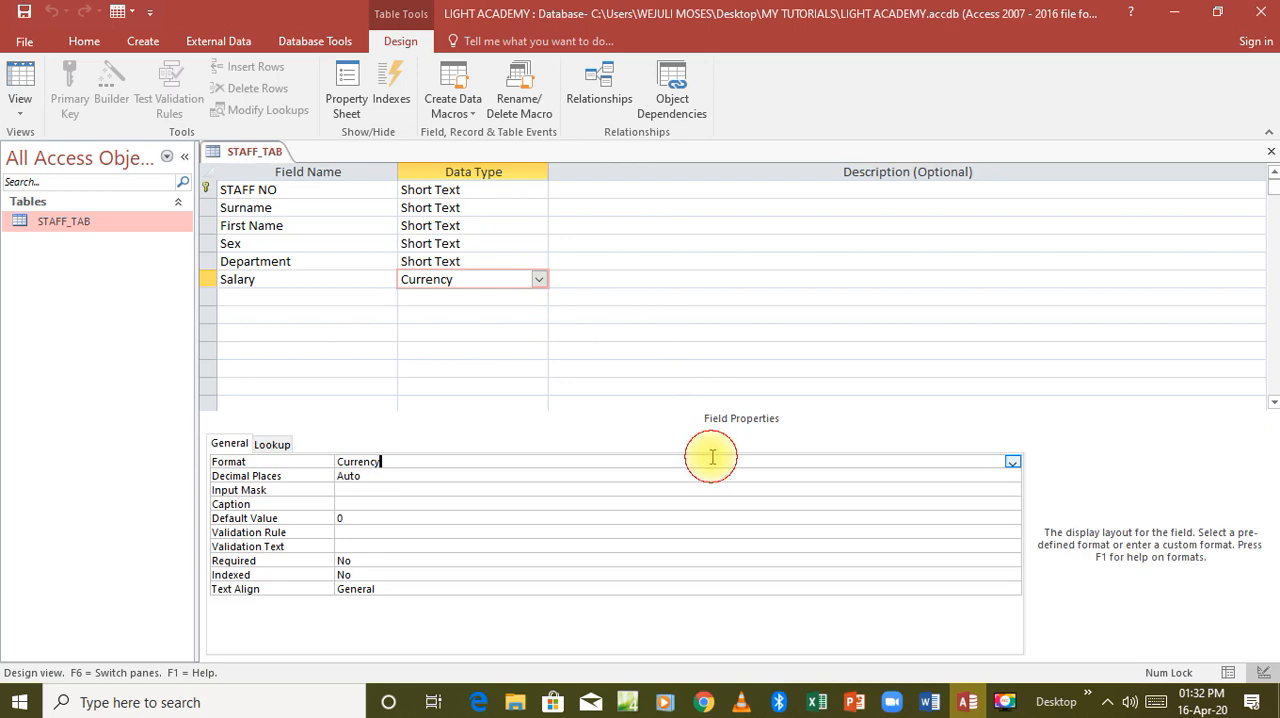
{"action": "left_click", "coordinate": [1012, 462]}
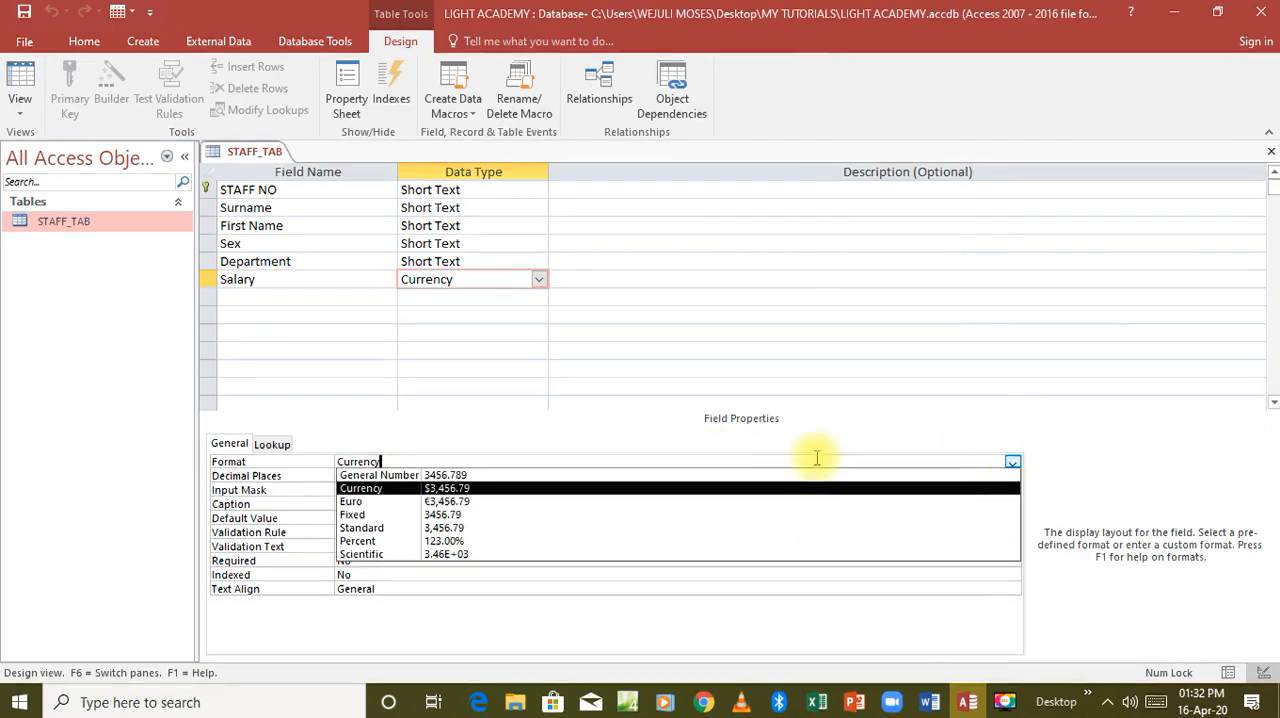
{"action": "left_click", "coordinate": [413, 475]}
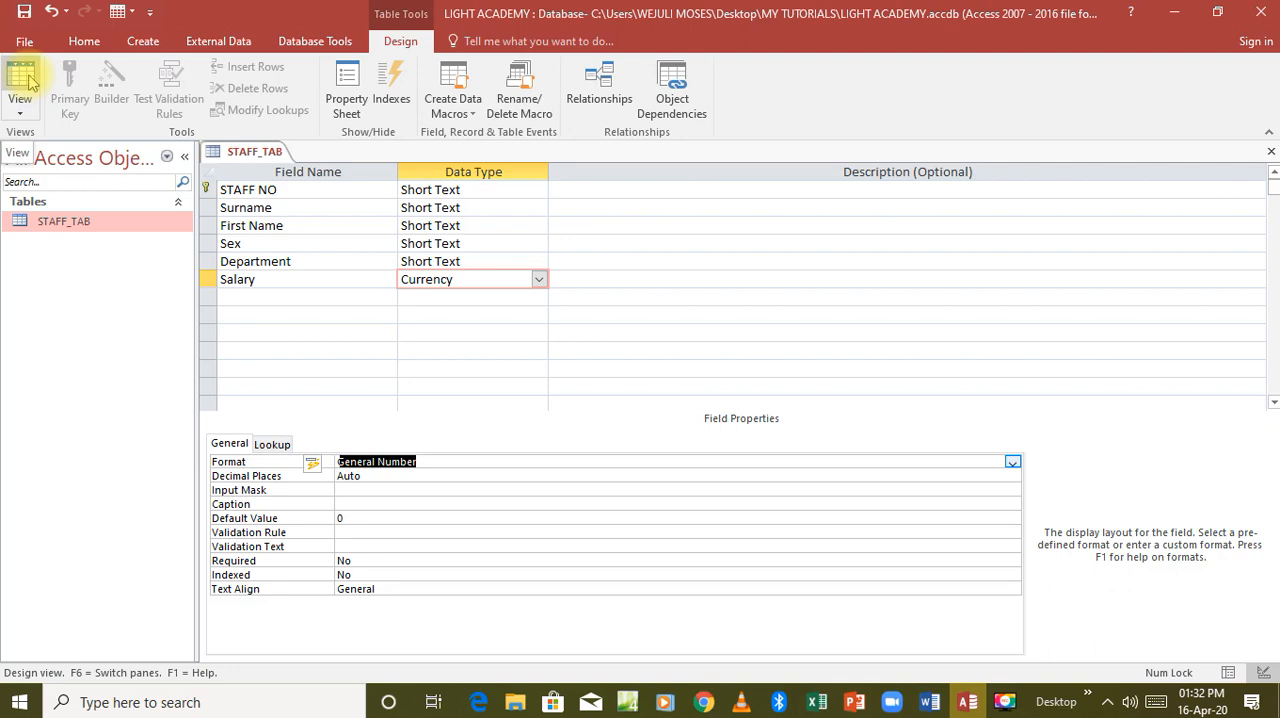
{"action": "key", "text": "BackSpace"}
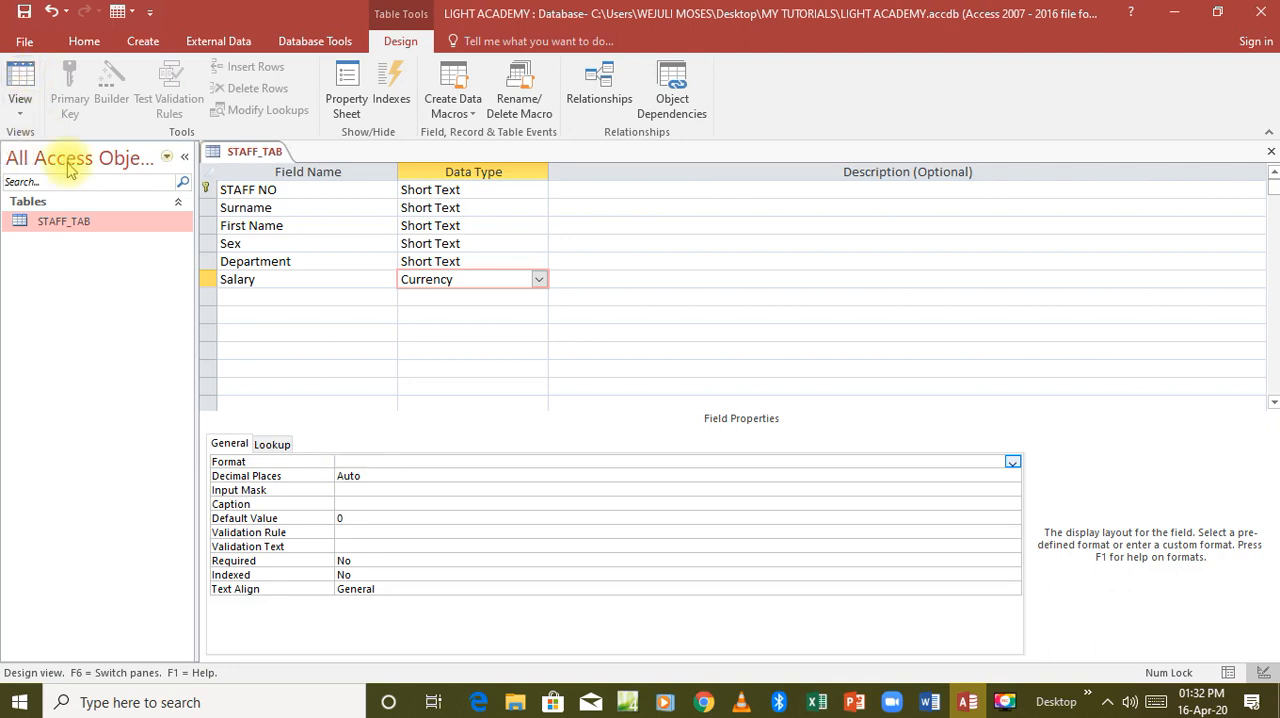
{"action": "left_click", "coordinate": [20, 80]}
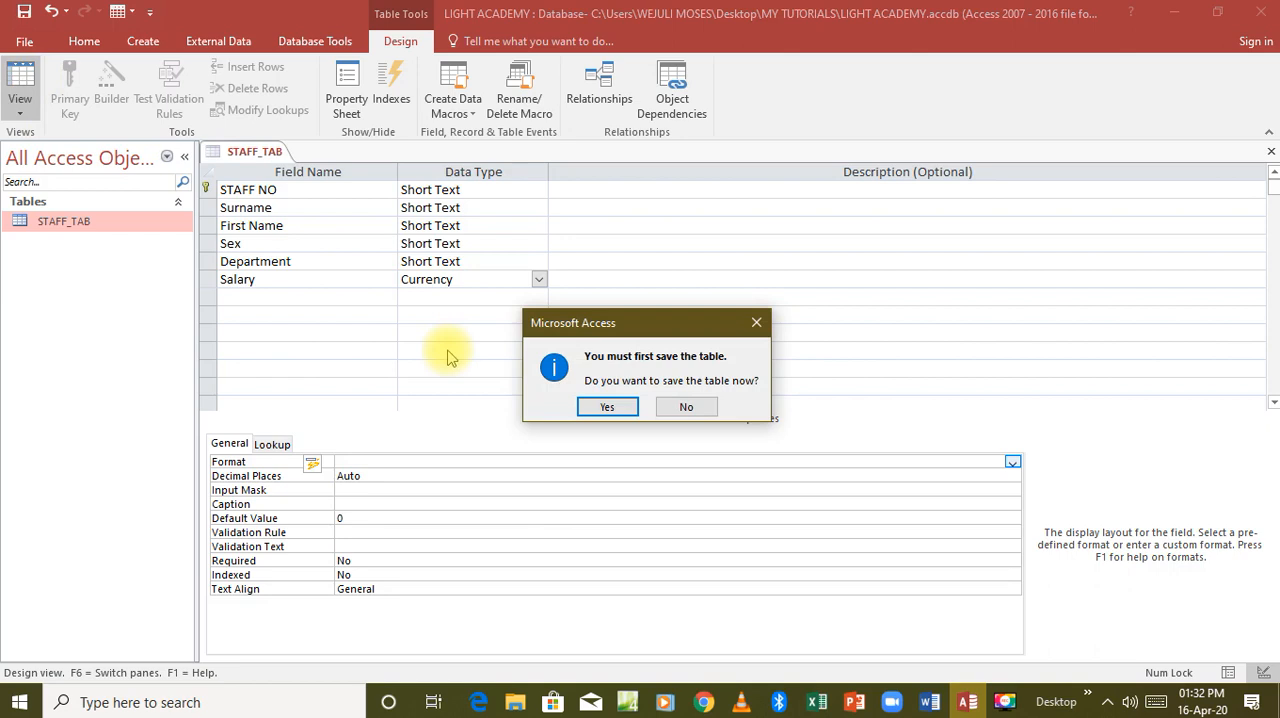
{"action": "left_click", "coordinate": [595, 406]}
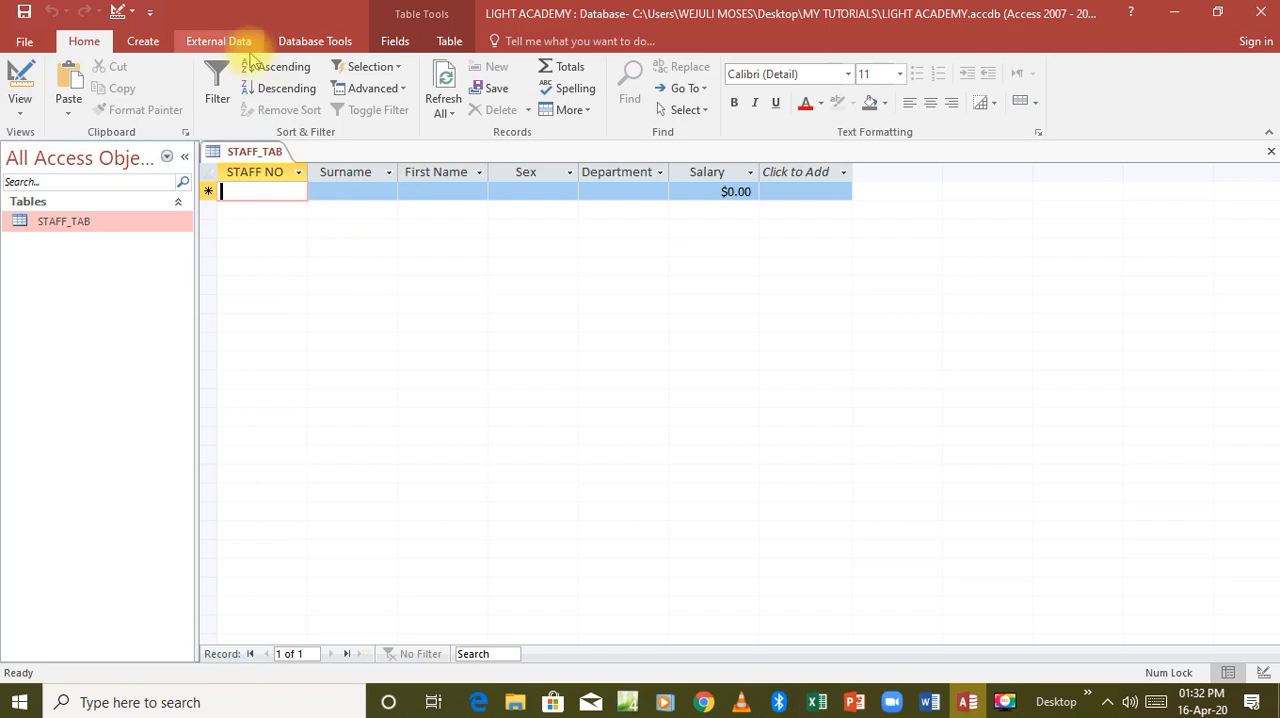
Generate an automatic form from the STAFF_TAB table and close it without saving.
{"action": "left_click", "coordinate": [150, 45]}
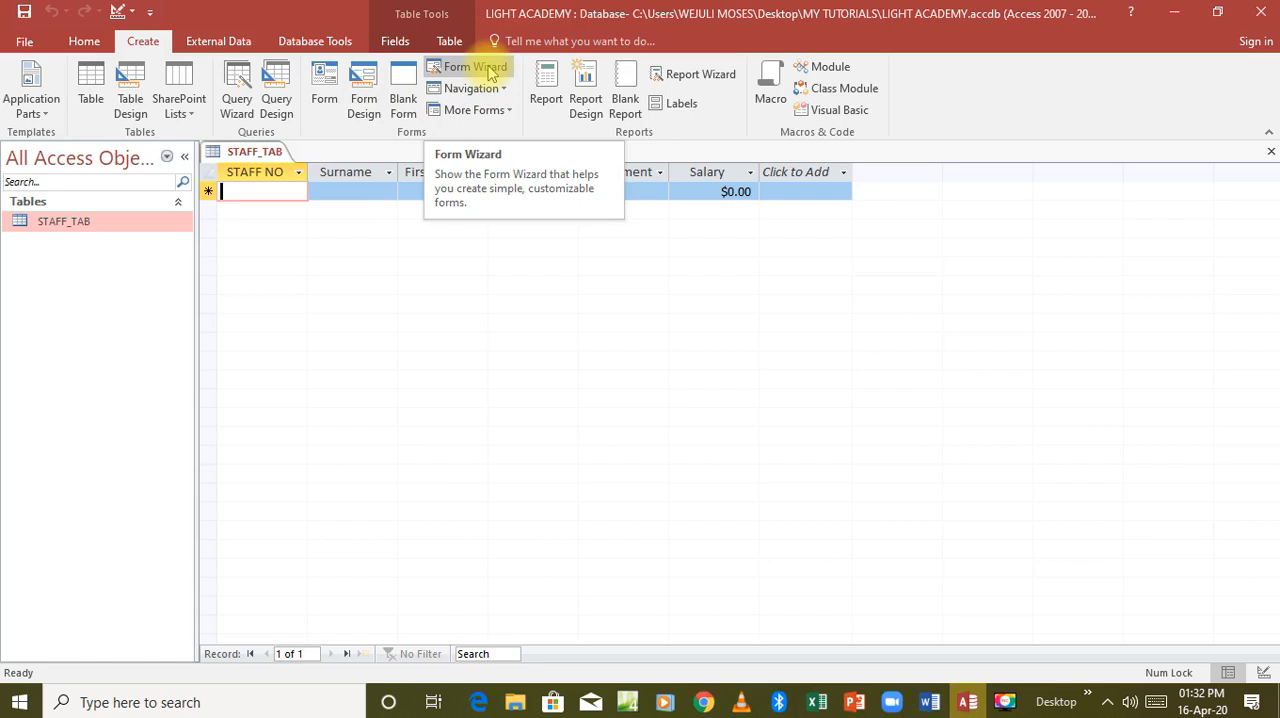
{"action": "left_click", "coordinate": [330, 80]}
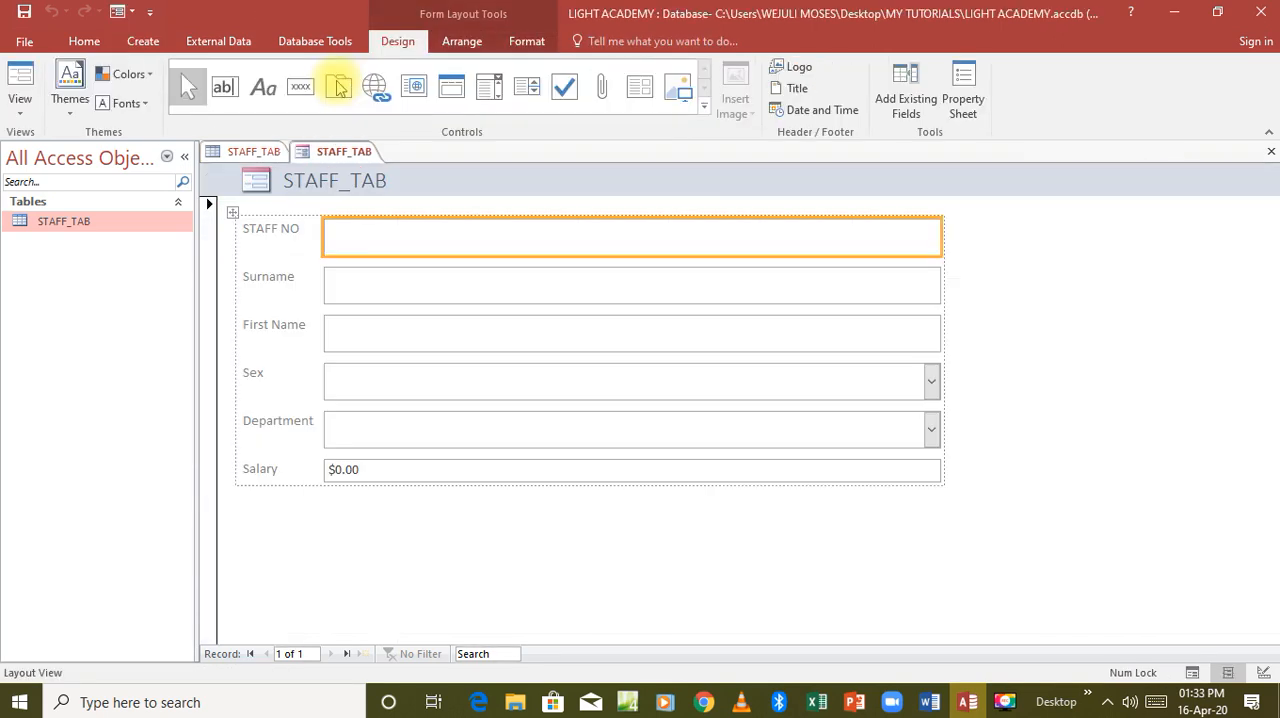
{"action": "left_click", "coordinate": [1268, 157]}
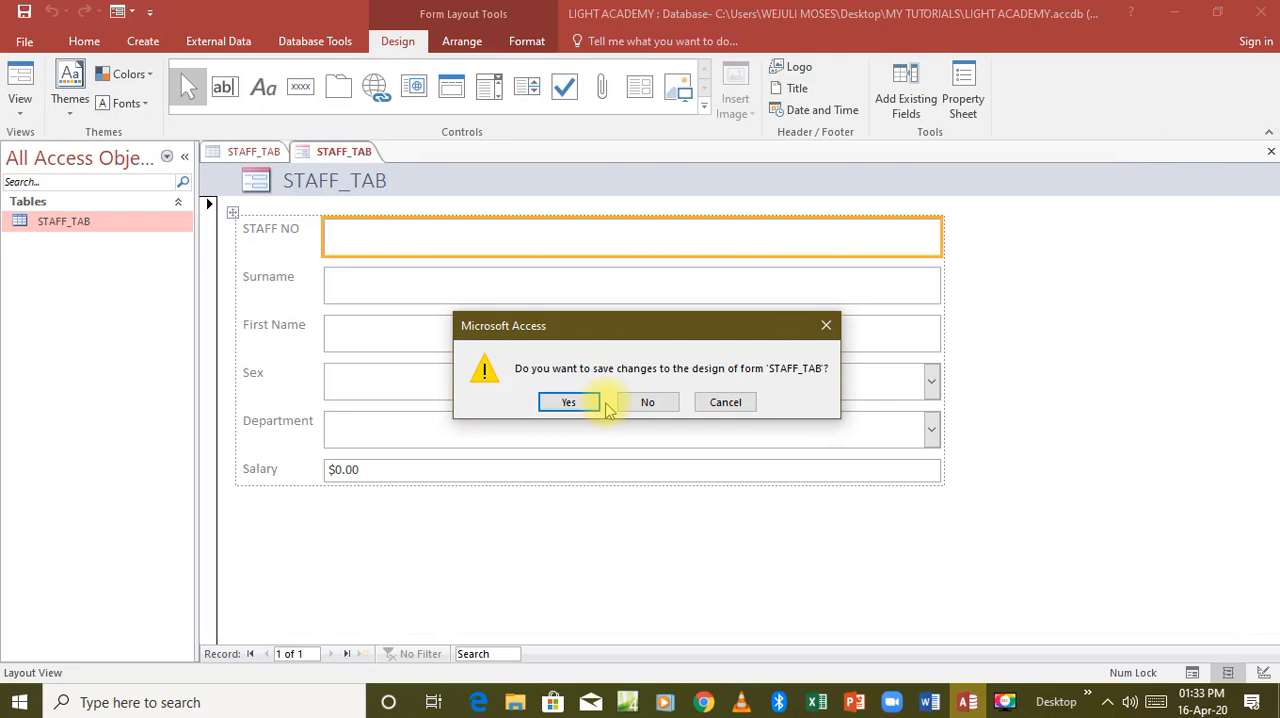
{"action": "left_click", "coordinate": [633, 403]}
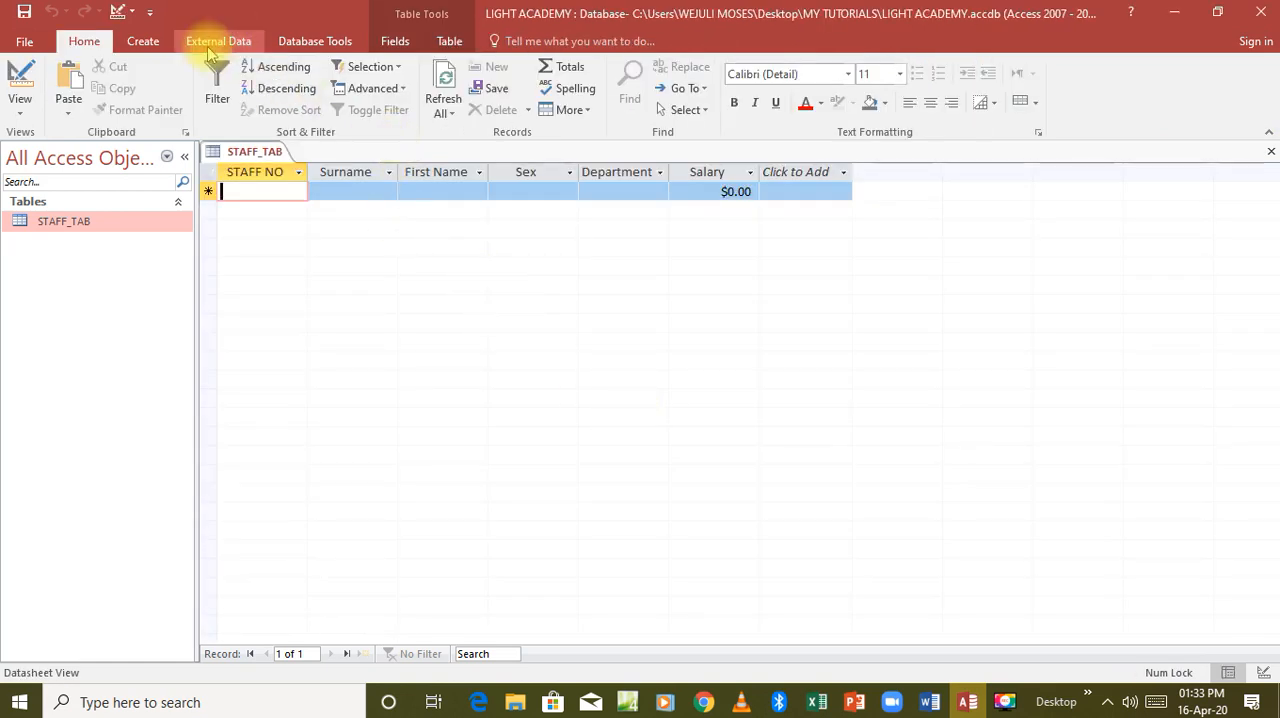
Create a columnar form titled STAFF_TAB with all the table's fields using the Form Wizard, and close it.
{"action": "left_click", "coordinate": [147, 42]}
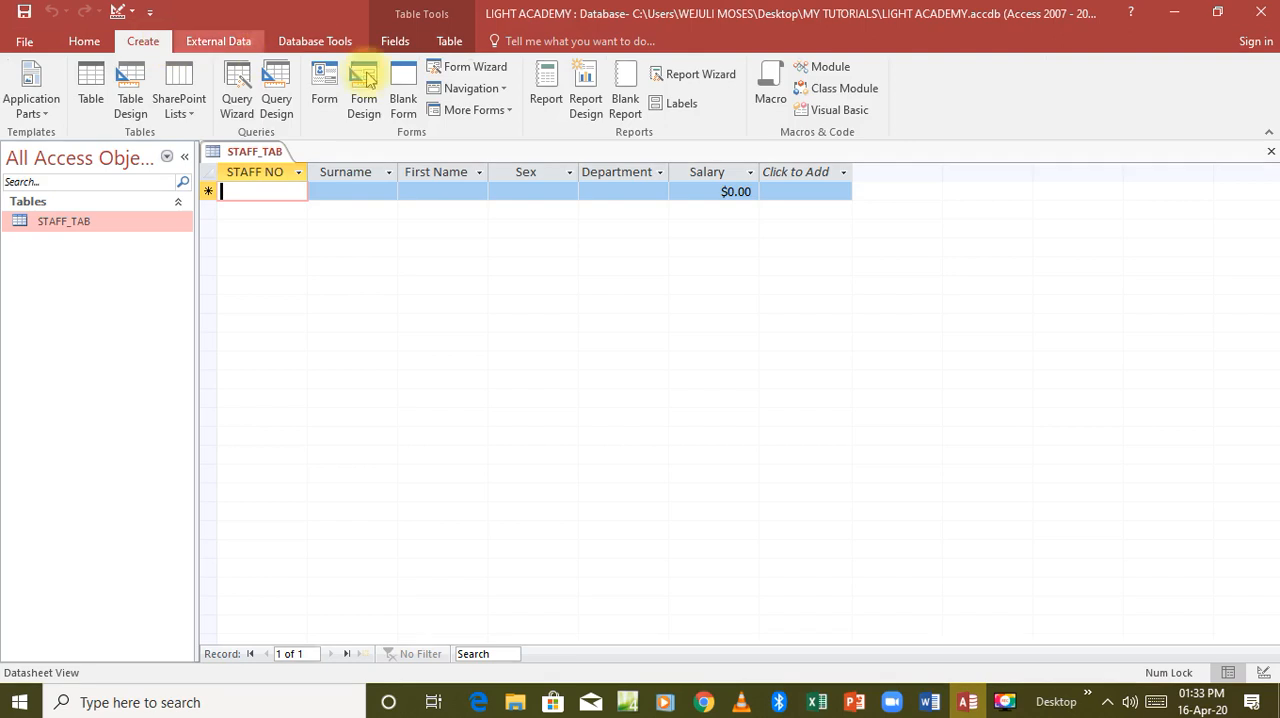
{"action": "left_click", "coordinate": [491, 73]}
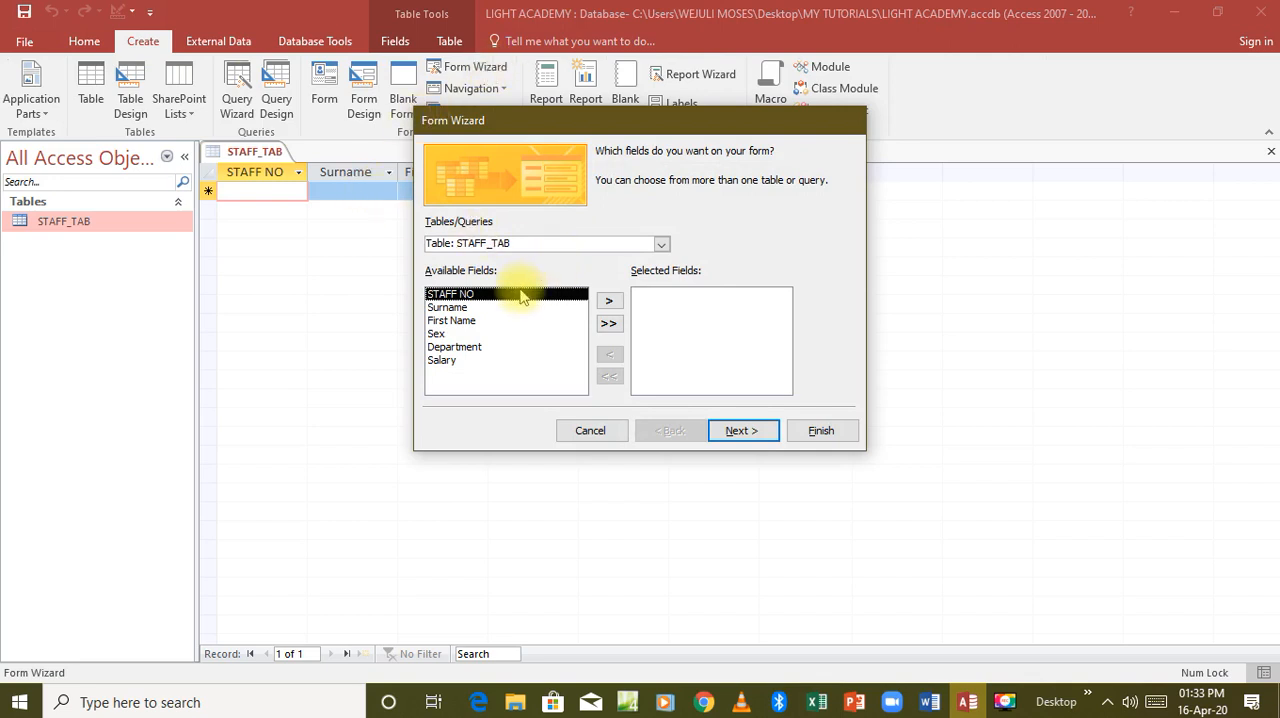
{"action": "left_click", "coordinate": [609, 326]}
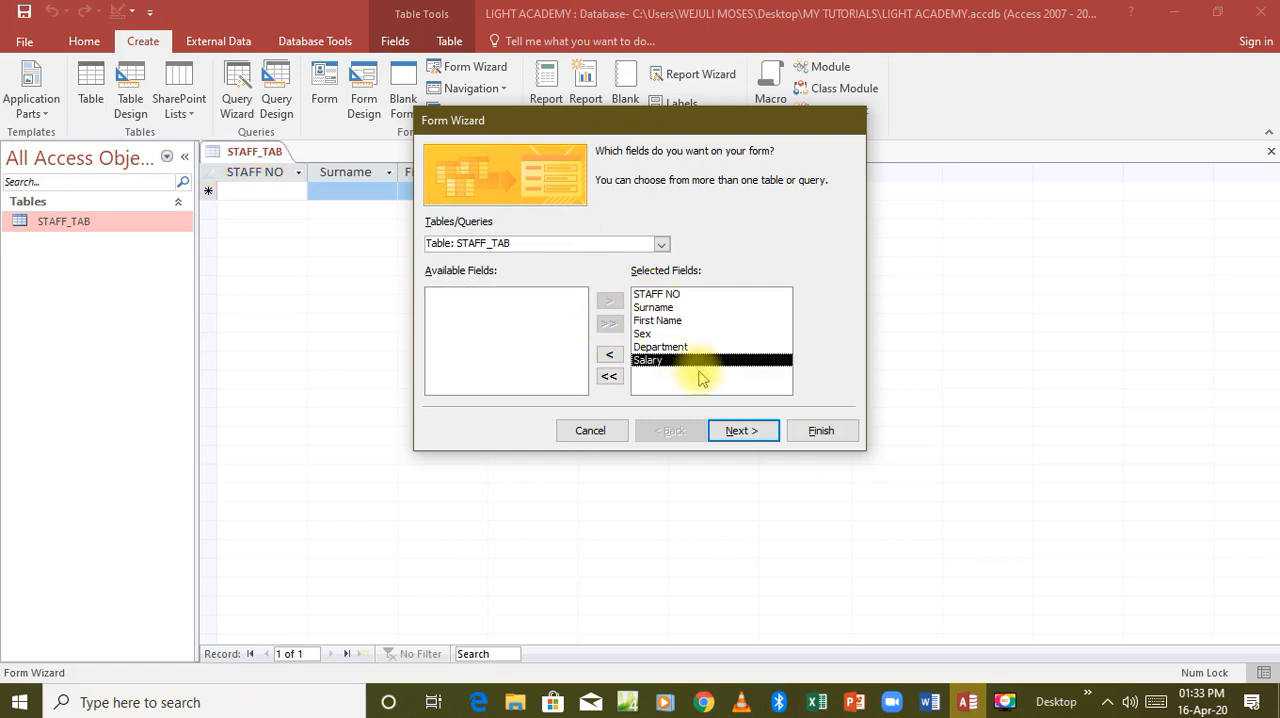
{"action": "left_click", "coordinate": [740, 428]}
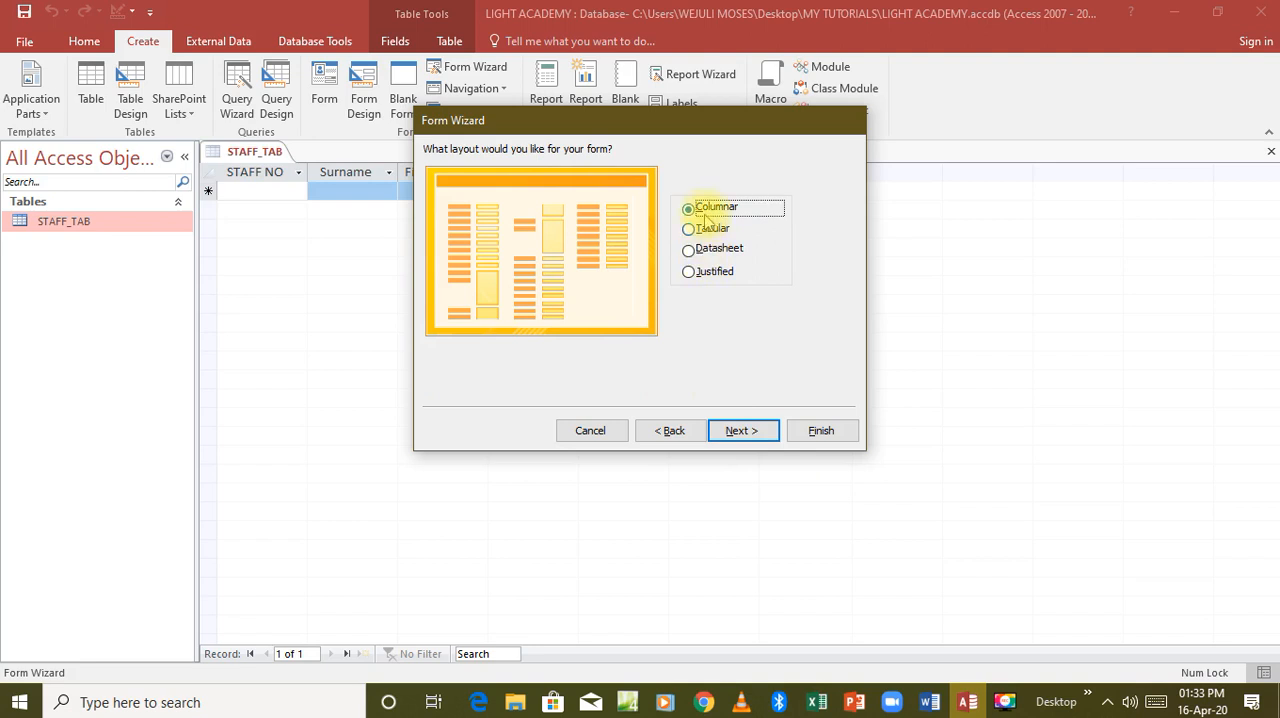
{"action": "left_click", "coordinate": [736, 430]}
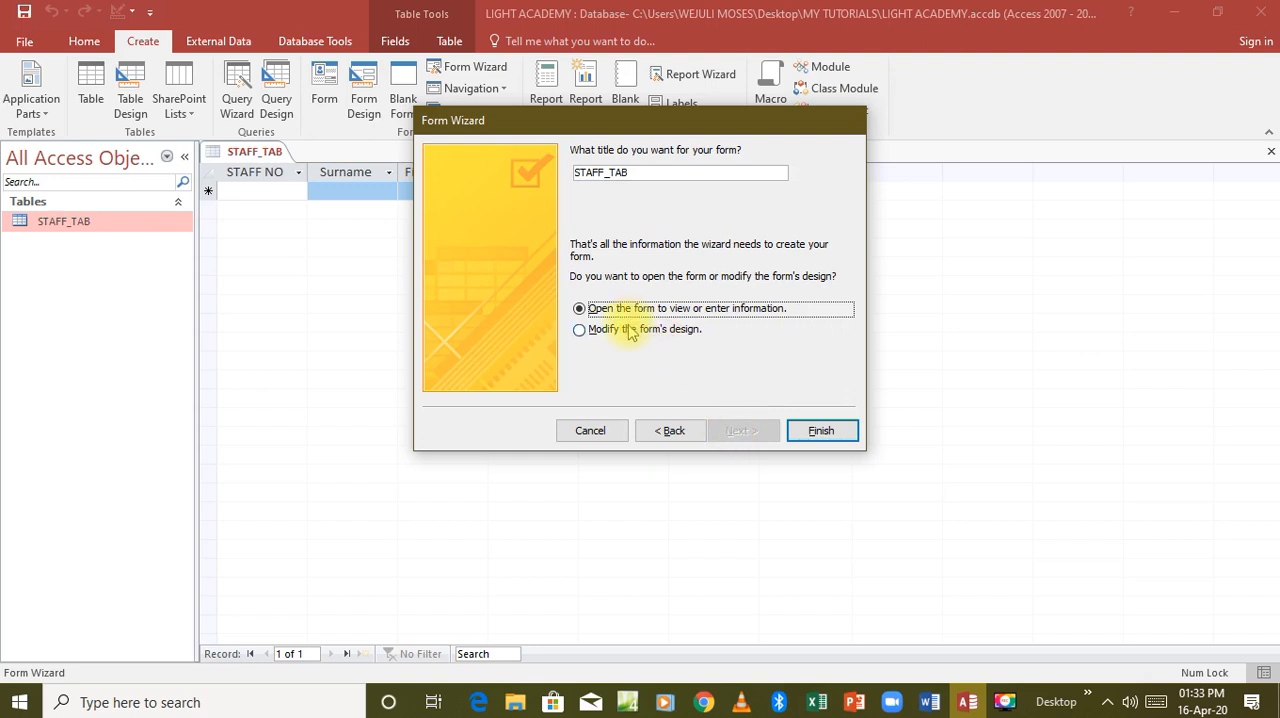
{"action": "left_click", "coordinate": [815, 431]}
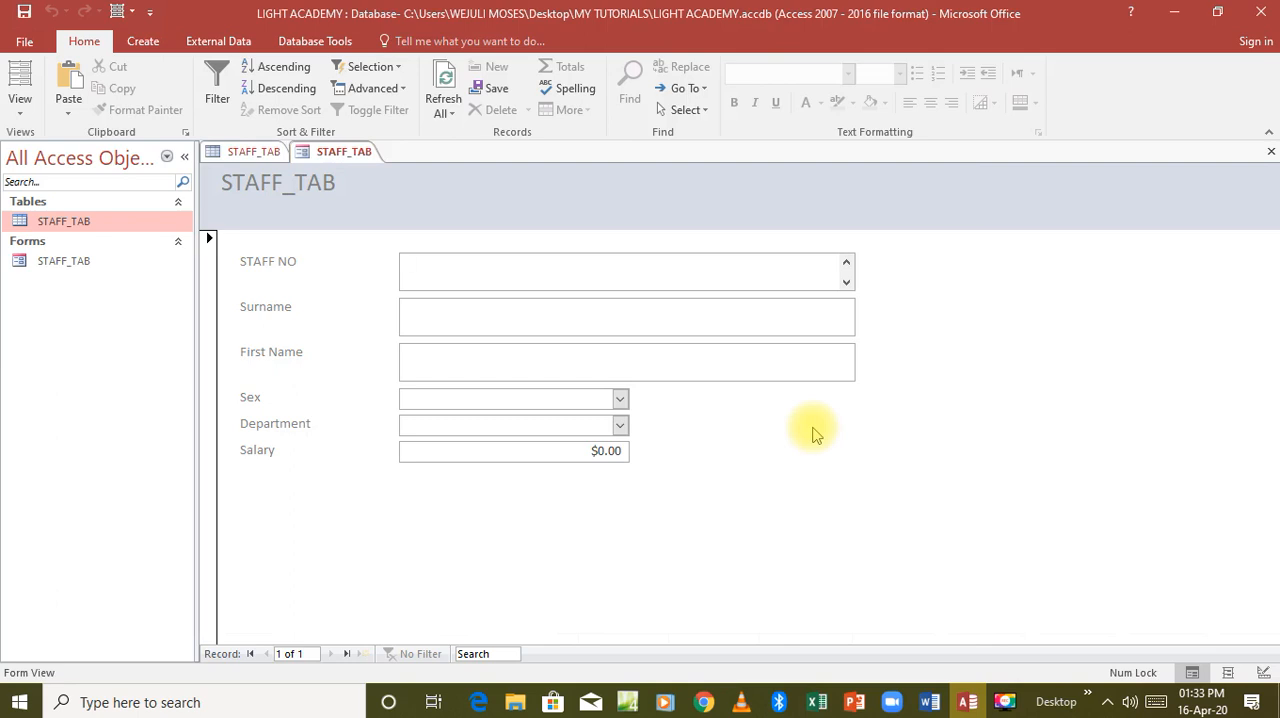
{"action": "left_click", "coordinate": [1273, 155]}
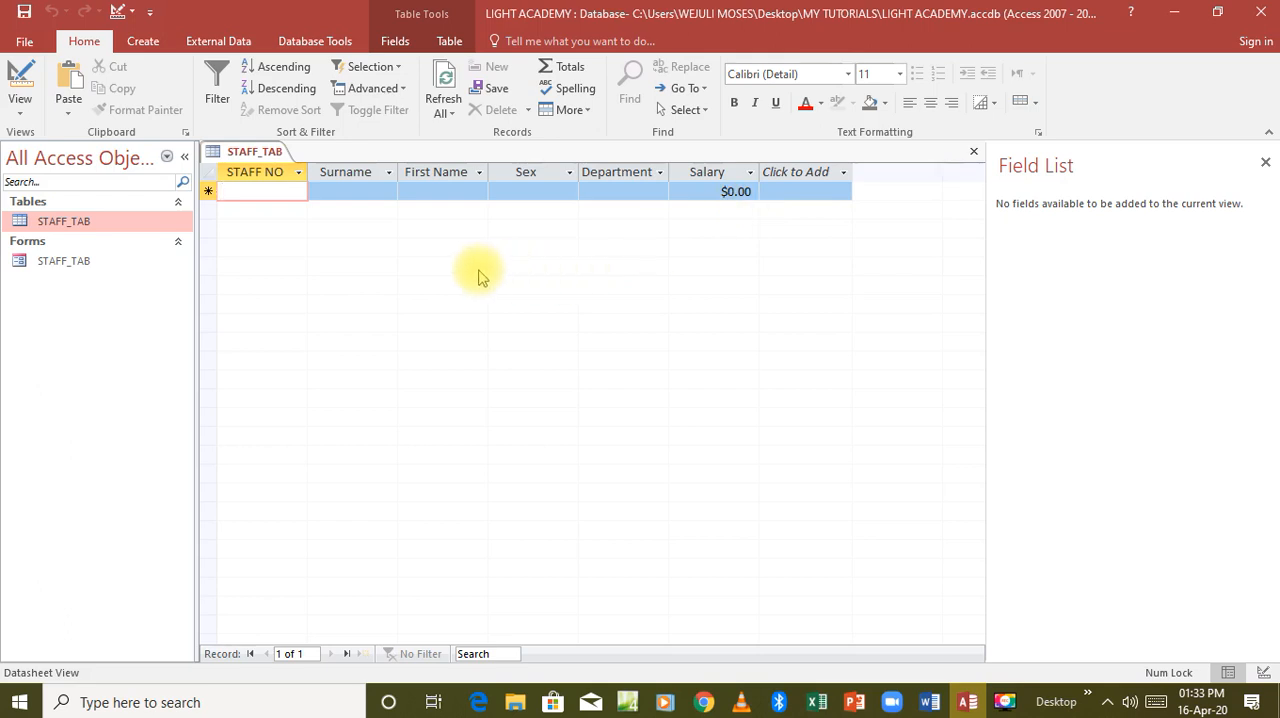
Start a new blank form in design view and list the fields available from the STAFF_TAB table.
{"action": "left_click", "coordinate": [145, 45]}
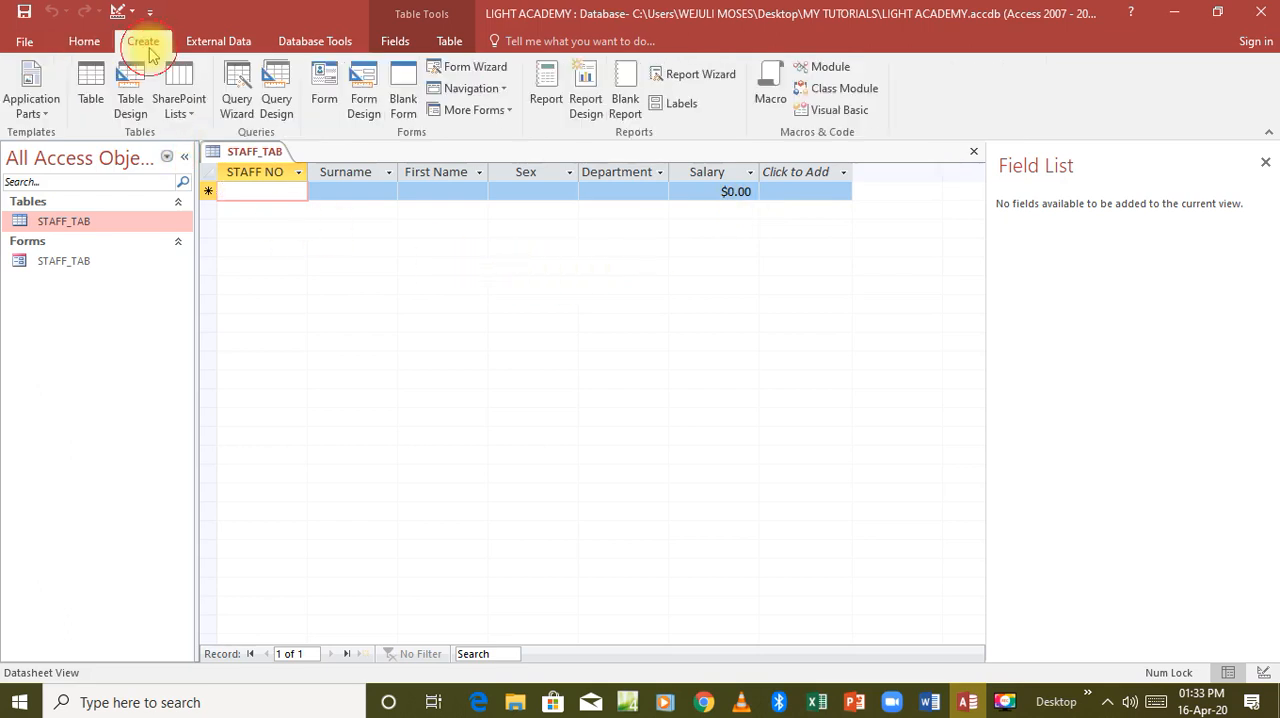
{"action": "left_click", "coordinate": [364, 110]}
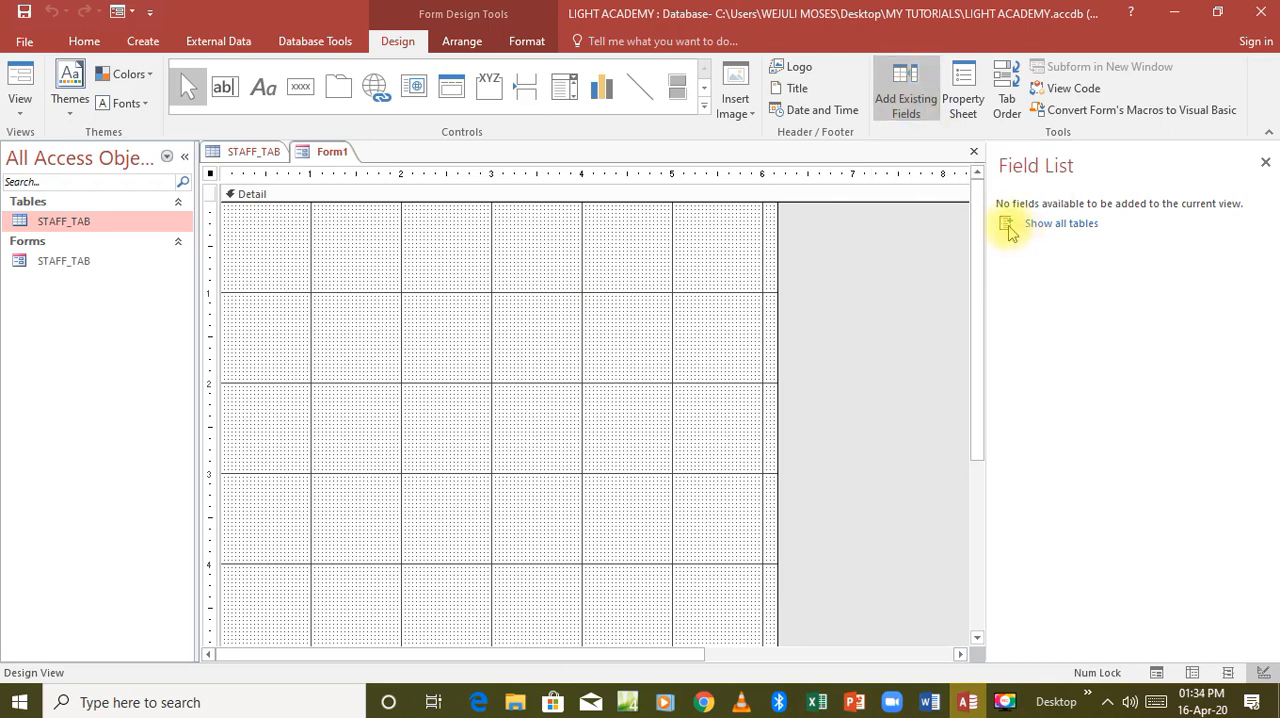
{"action": "left_click", "coordinate": [1038, 233]}
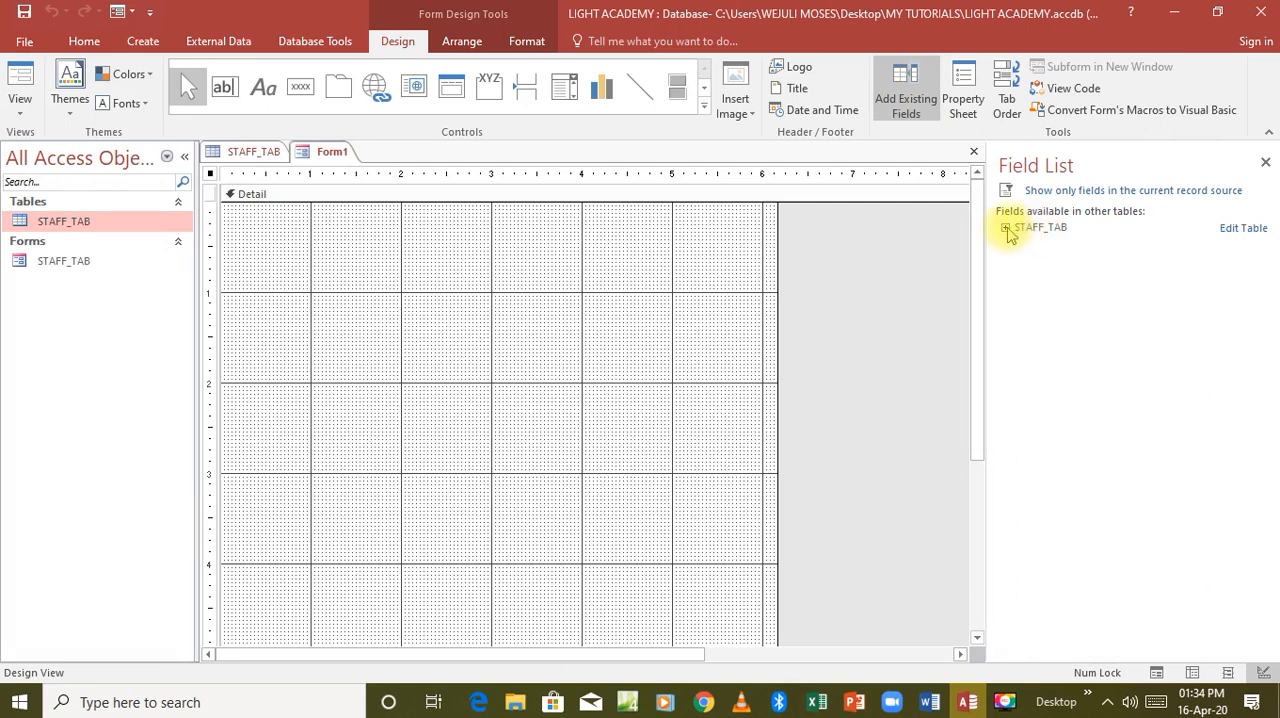
{"action": "left_click", "coordinate": [1007, 228]}
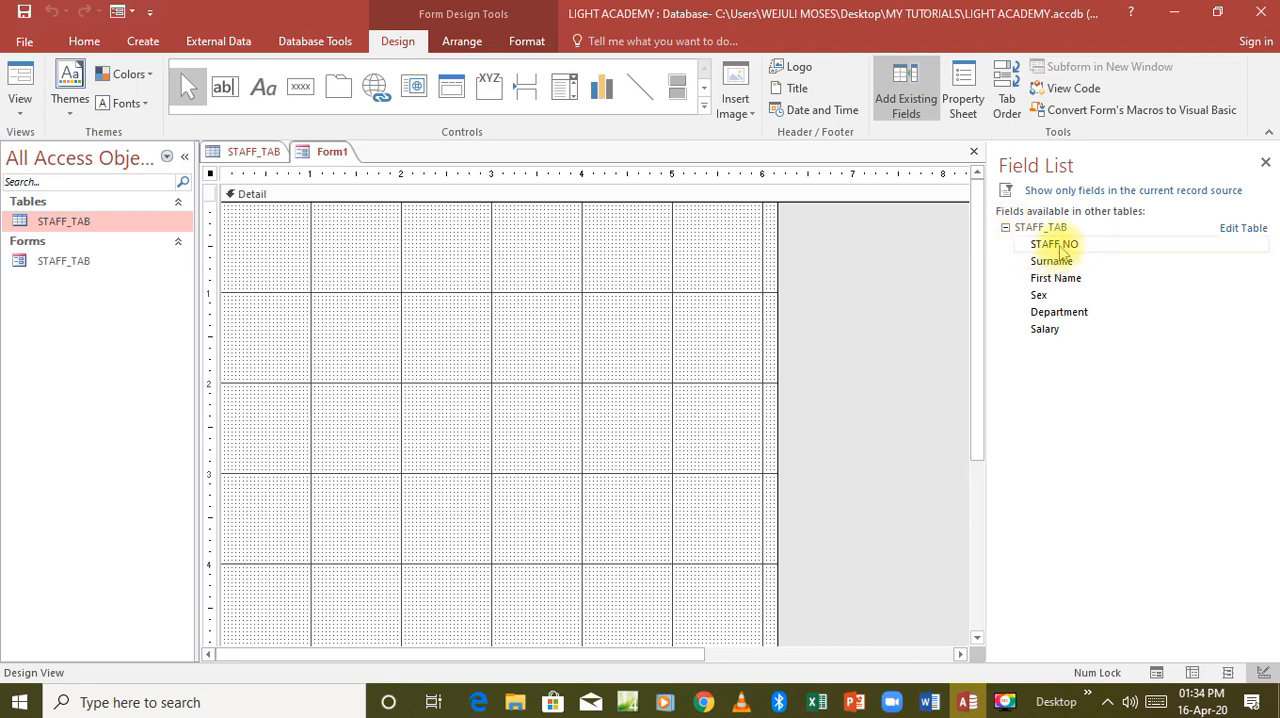
Add the STAFF NO, Surname, First Name, Sex, Department and Salary fields to the form's Detail section.
{"action": "double_click", "coordinate": [1058, 246]}
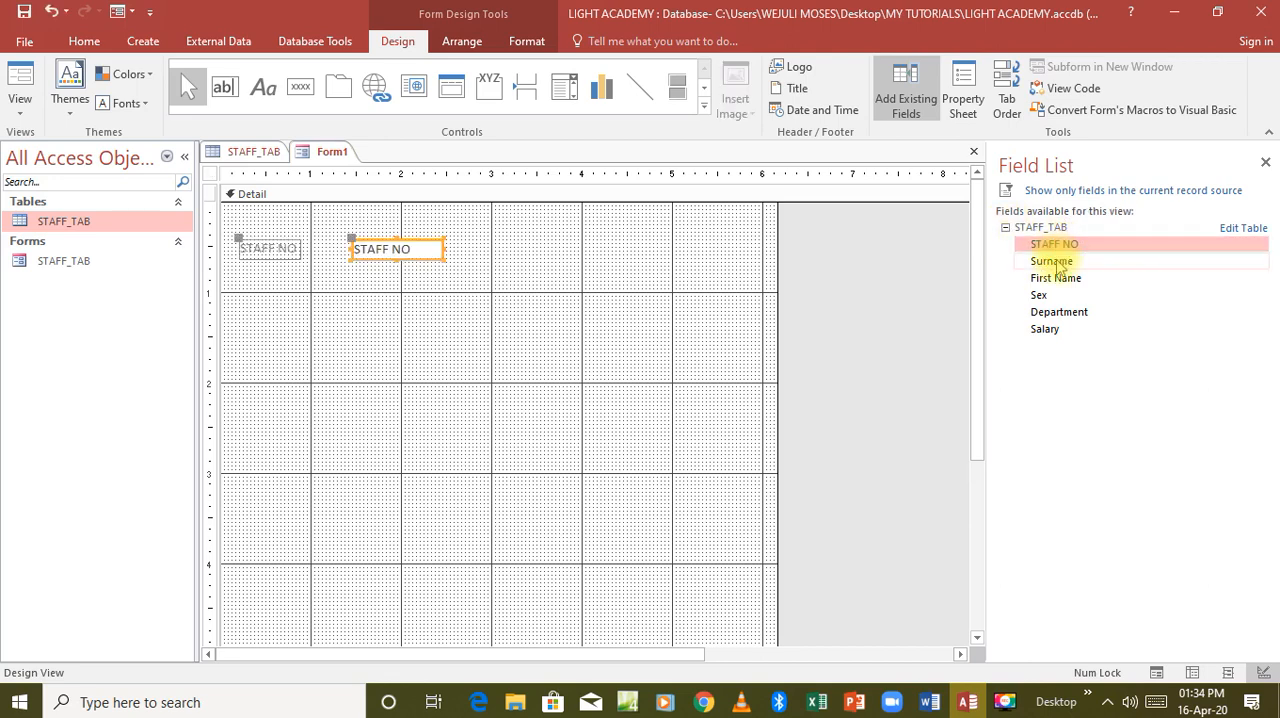
{"action": "left_click", "coordinate": [1057, 262]}
{"action": "double_click", "coordinate": [1056, 262]}
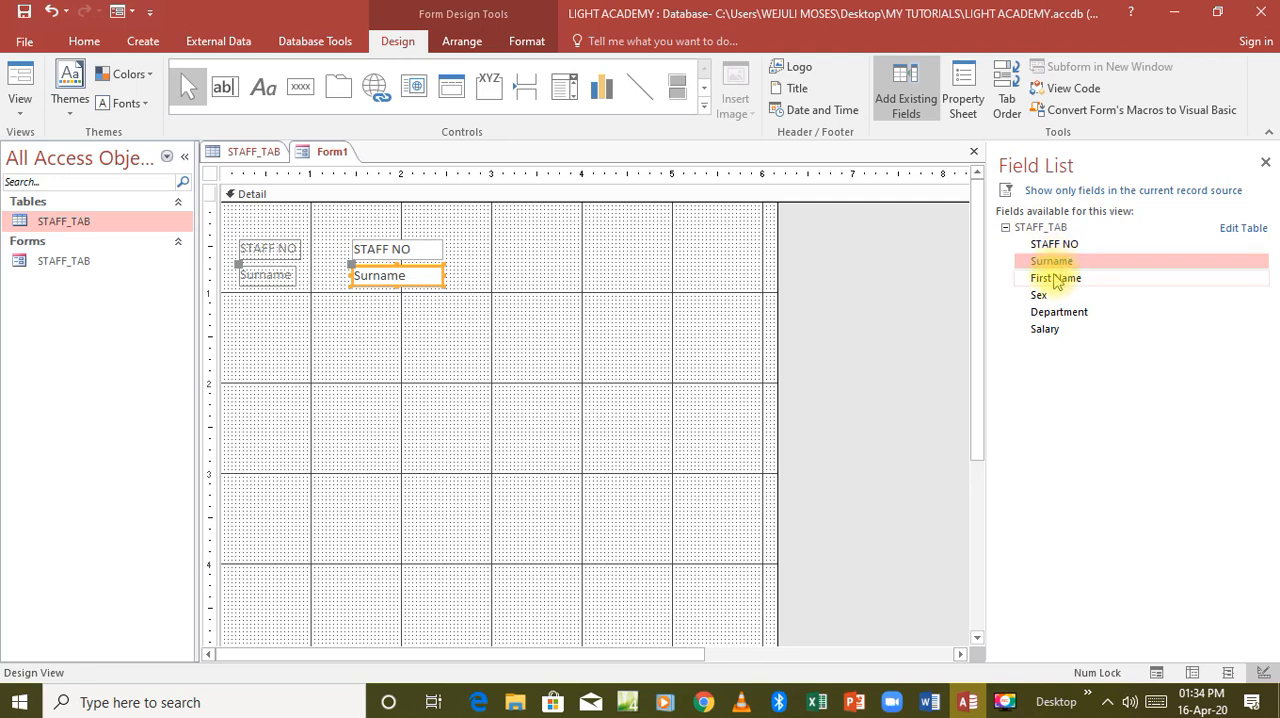
{"action": "double_click", "coordinate": [1055, 279]}
{"action": "double_click", "coordinate": [1042, 295]}
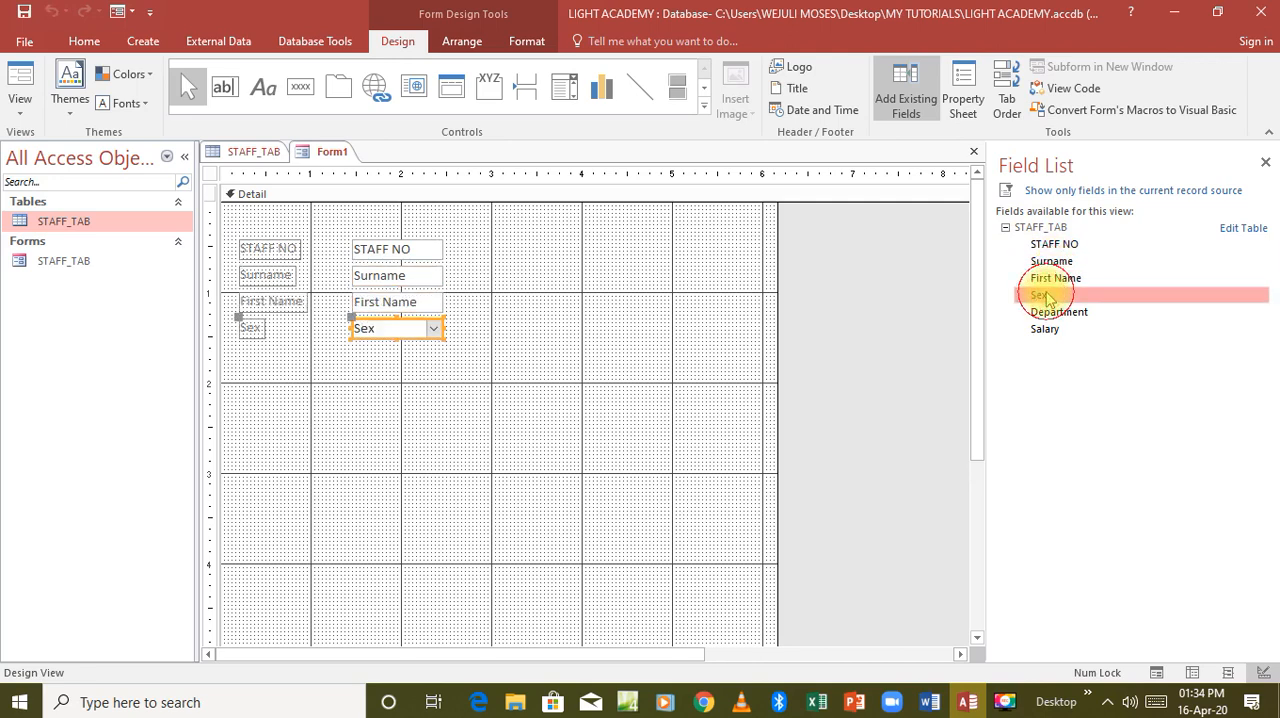
{"action": "double_click", "coordinate": [1050, 310]}
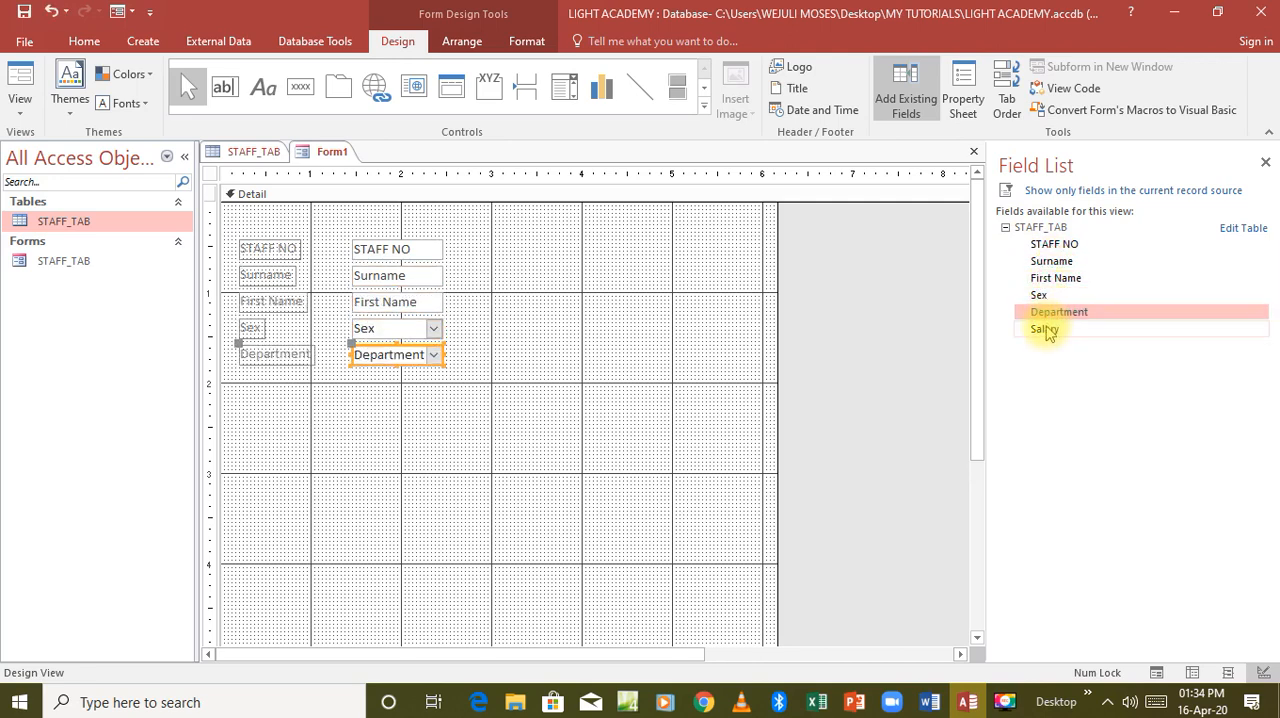
{"action": "double_click", "coordinate": [1045, 329]}
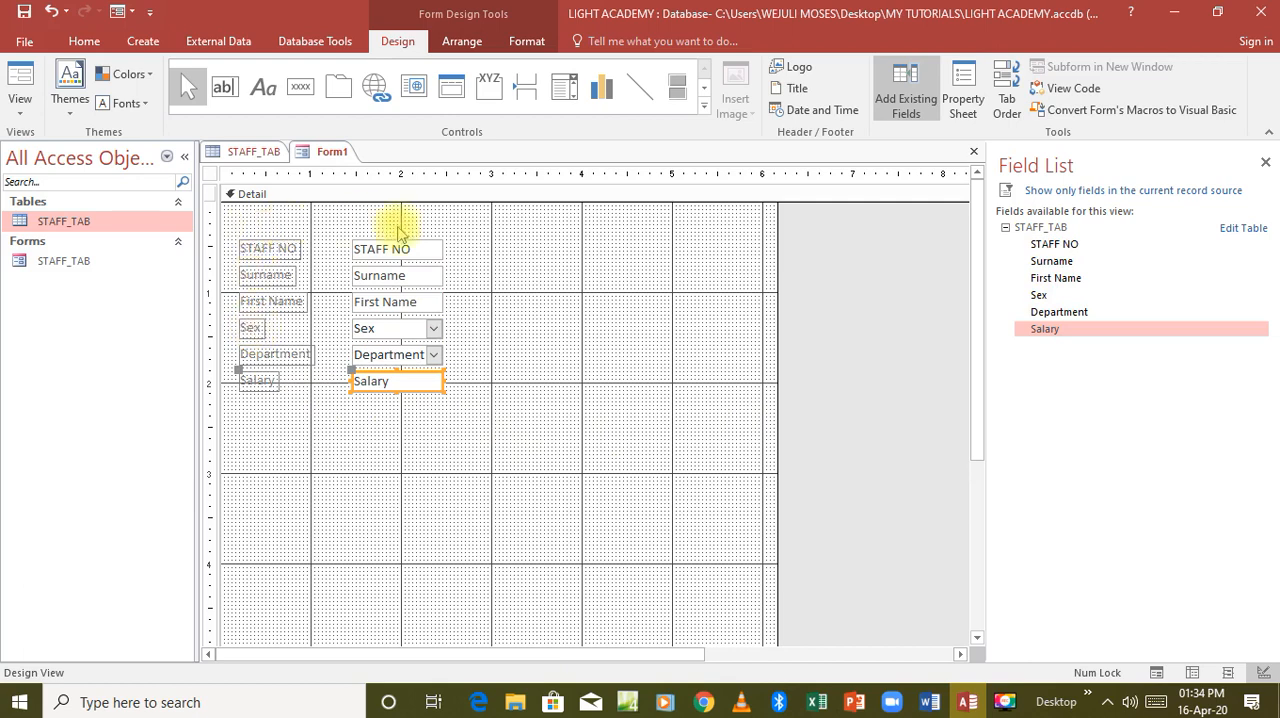
Fill the Detail section with light blue and widen all six field boxes to about the 3.6-inch ruler mark.
{"action": "right_click", "coordinate": [558, 310]}
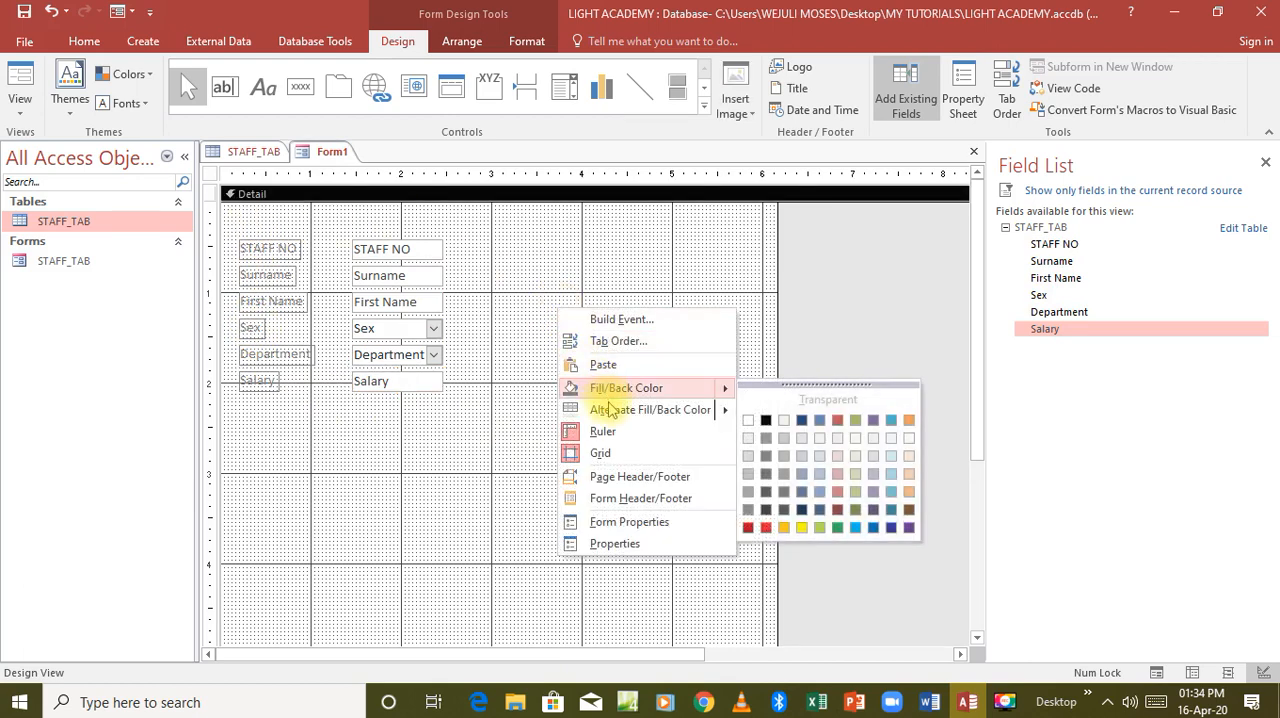
{"action": "mouse_move", "coordinate": [612, 413]}
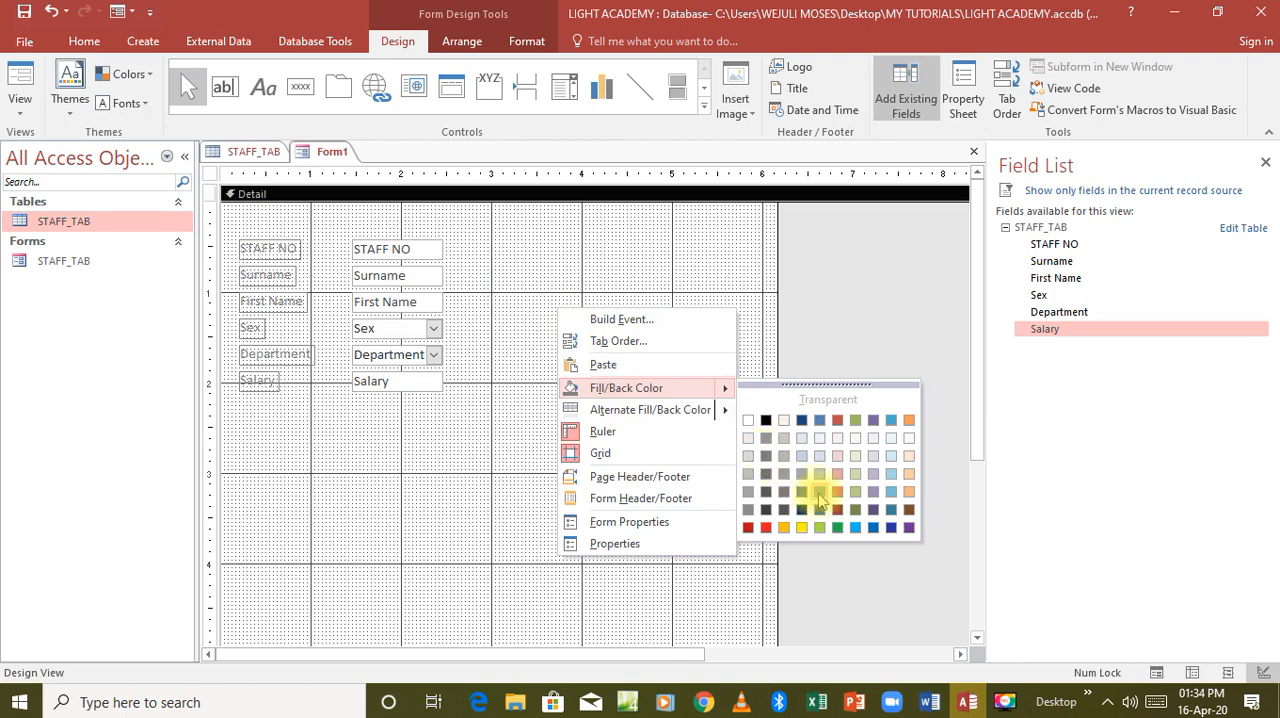
{"action": "left_click", "coordinate": [855, 528]}
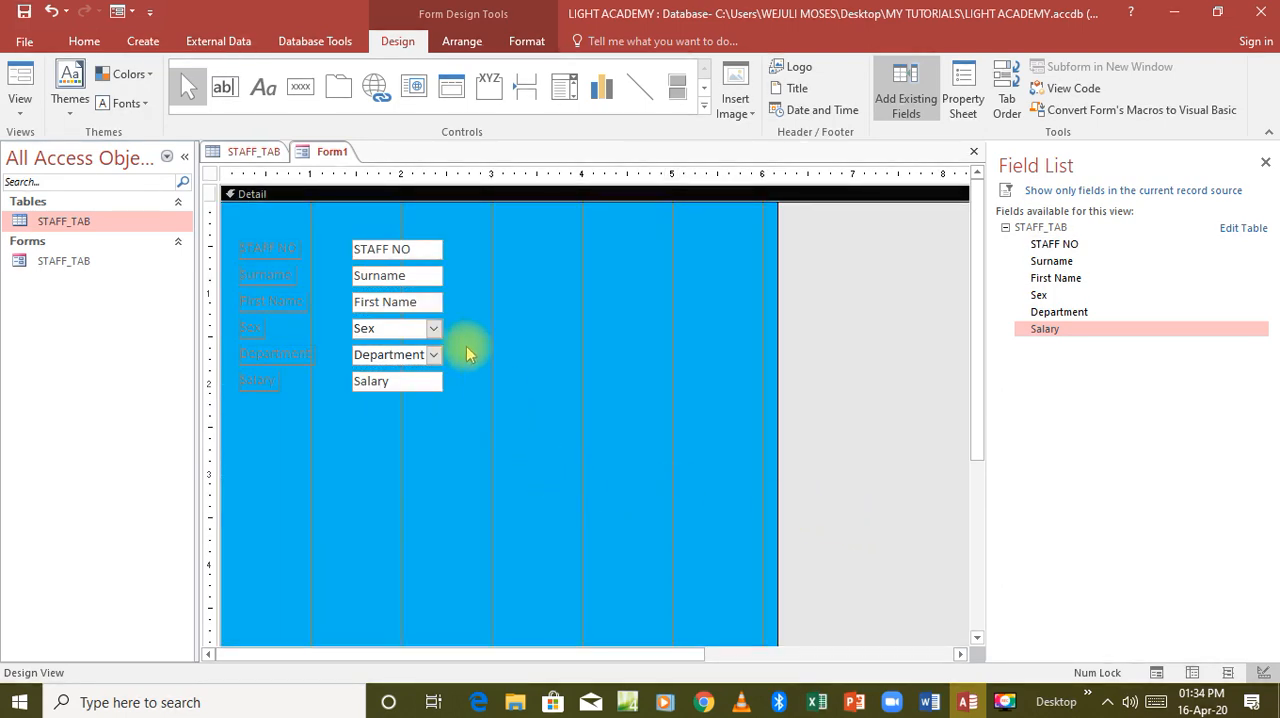
{"action": "left_click_drag", "start_coordinate": [397, 230], "coordinate": [399, 406]}
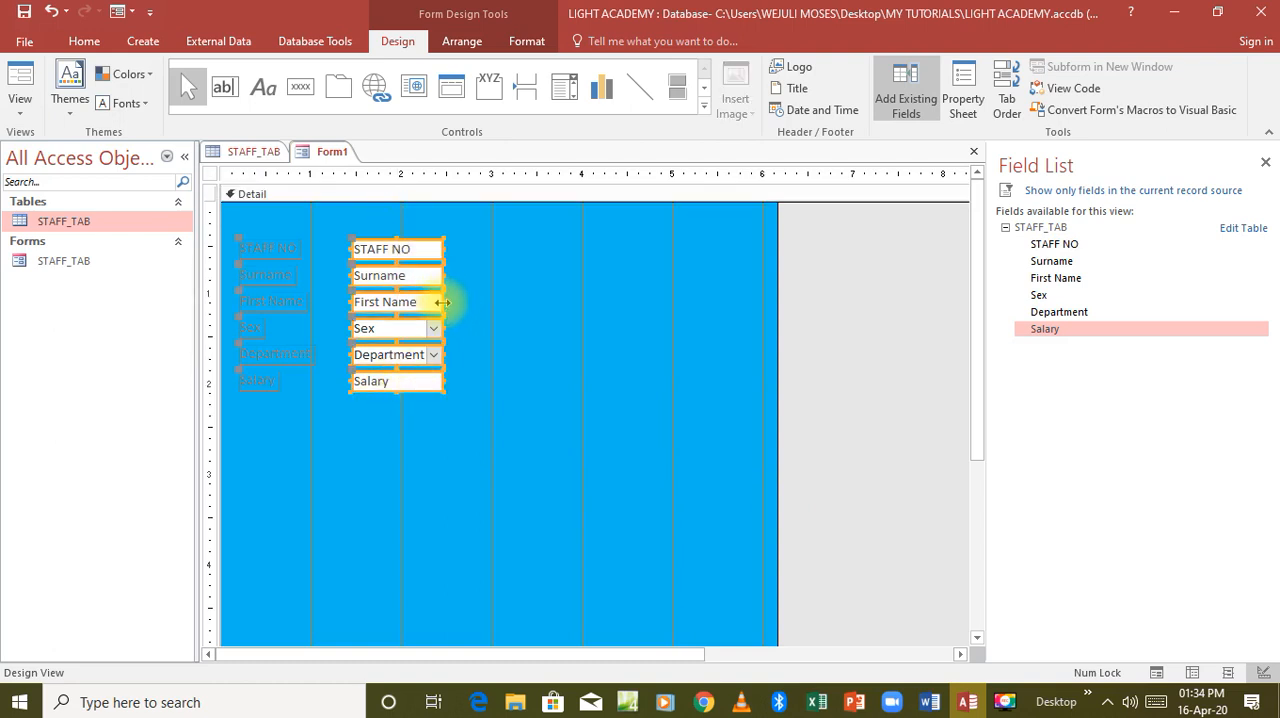
{"action": "left_click_drag", "start_coordinate": [444, 299], "coordinate": [547, 291]}
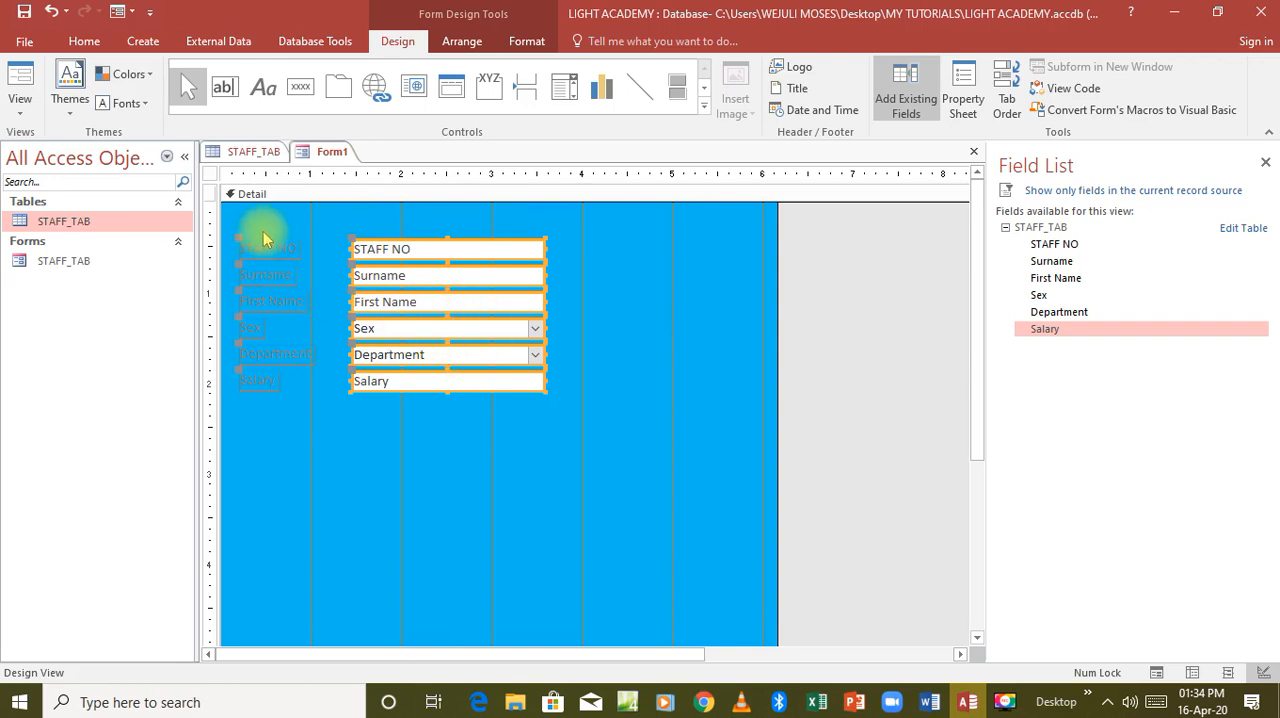
Give all six field labels in the Detail section a dark blue background fill.
{"action": "left_click_drag", "start_coordinate": [262, 236], "coordinate": [259, 433]}
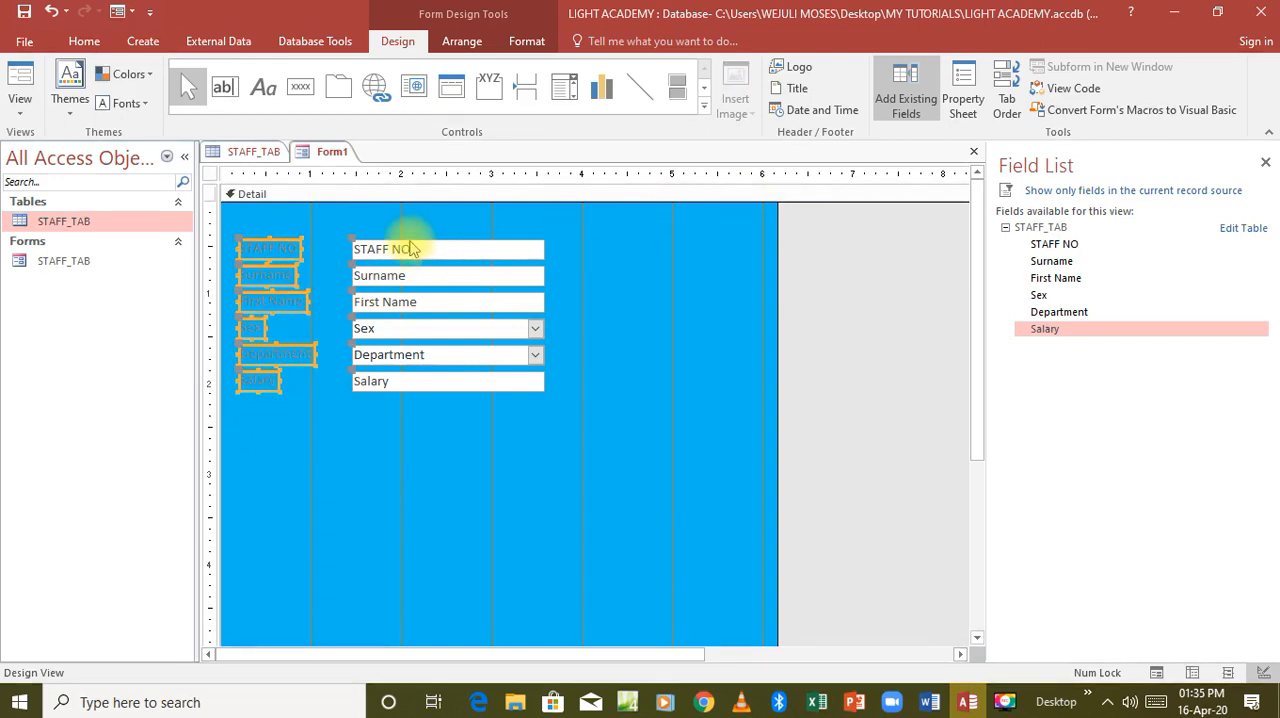
{"action": "right_click", "coordinate": [298, 256]}
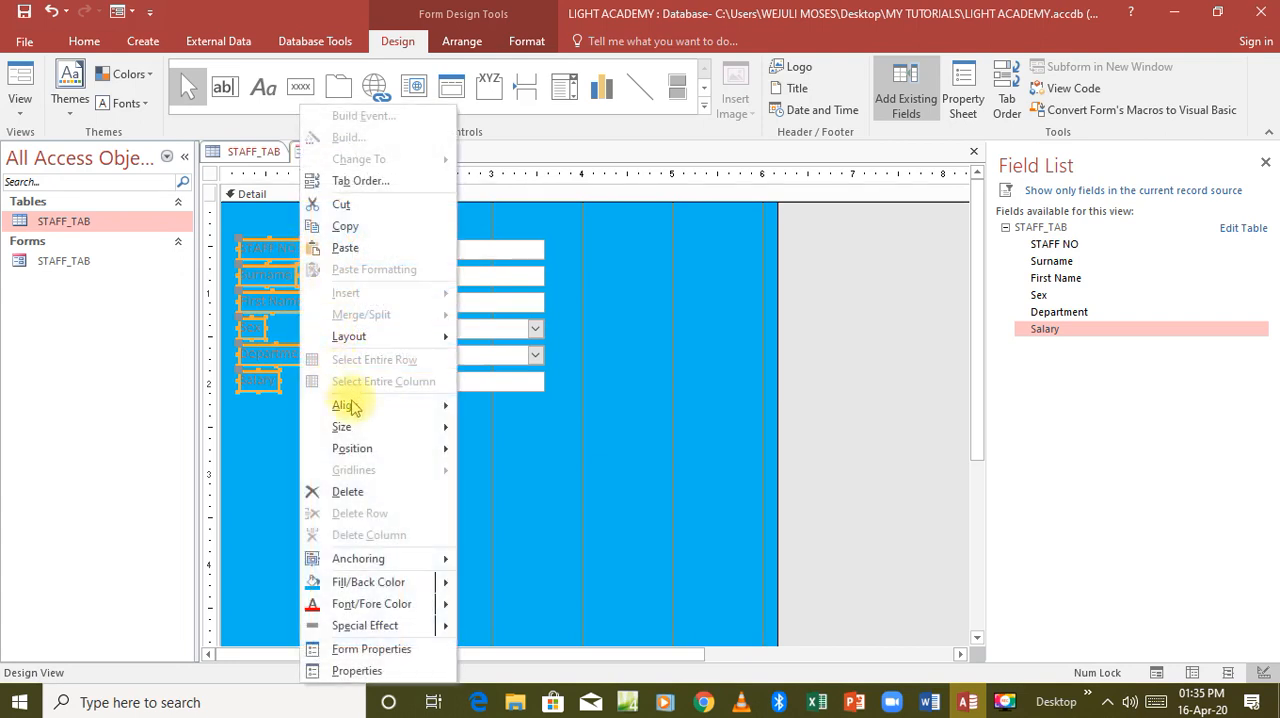
{"action": "mouse_move", "coordinate": [389, 588]}
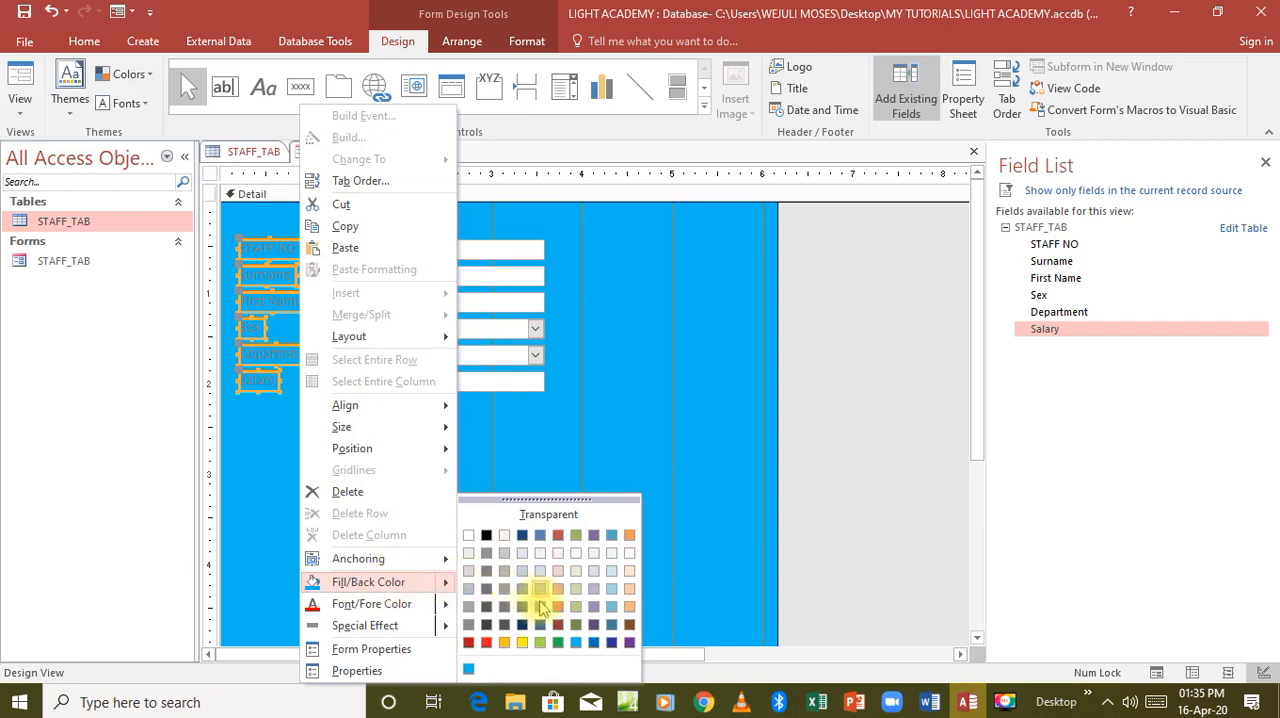
{"action": "left_click", "coordinate": [612, 643]}
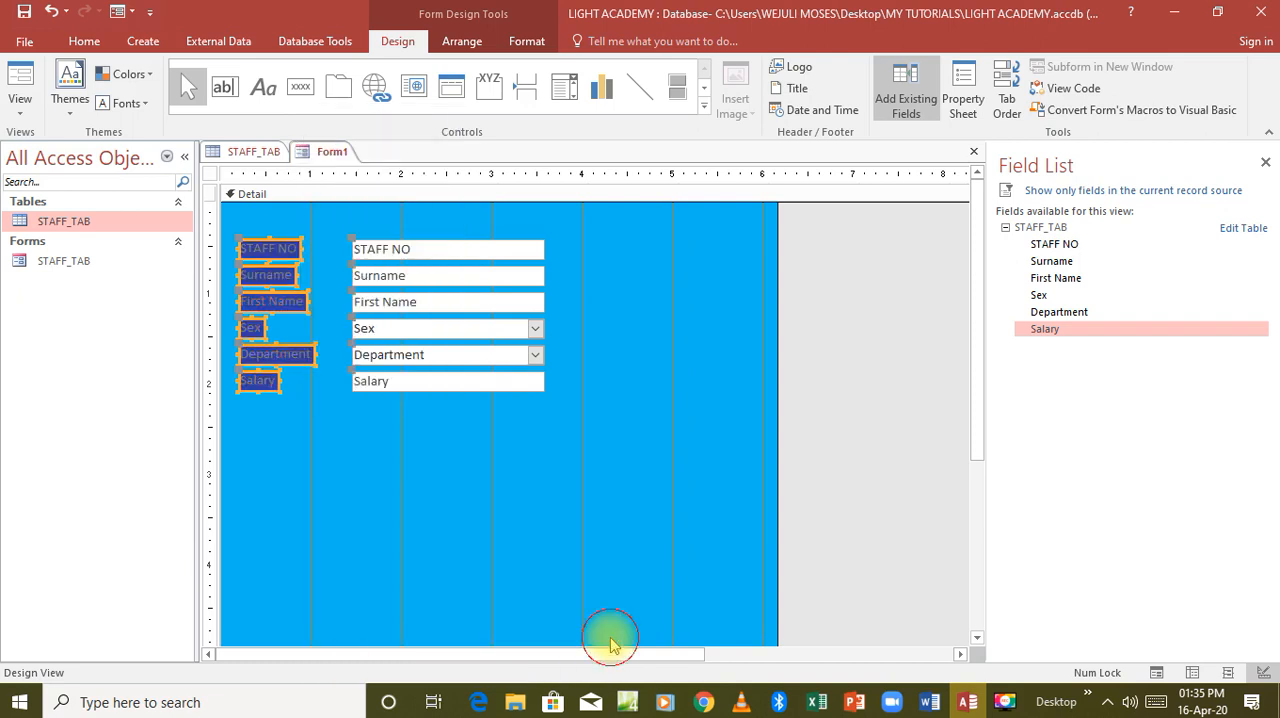
{"action": "left_click", "coordinate": [570, 515]}
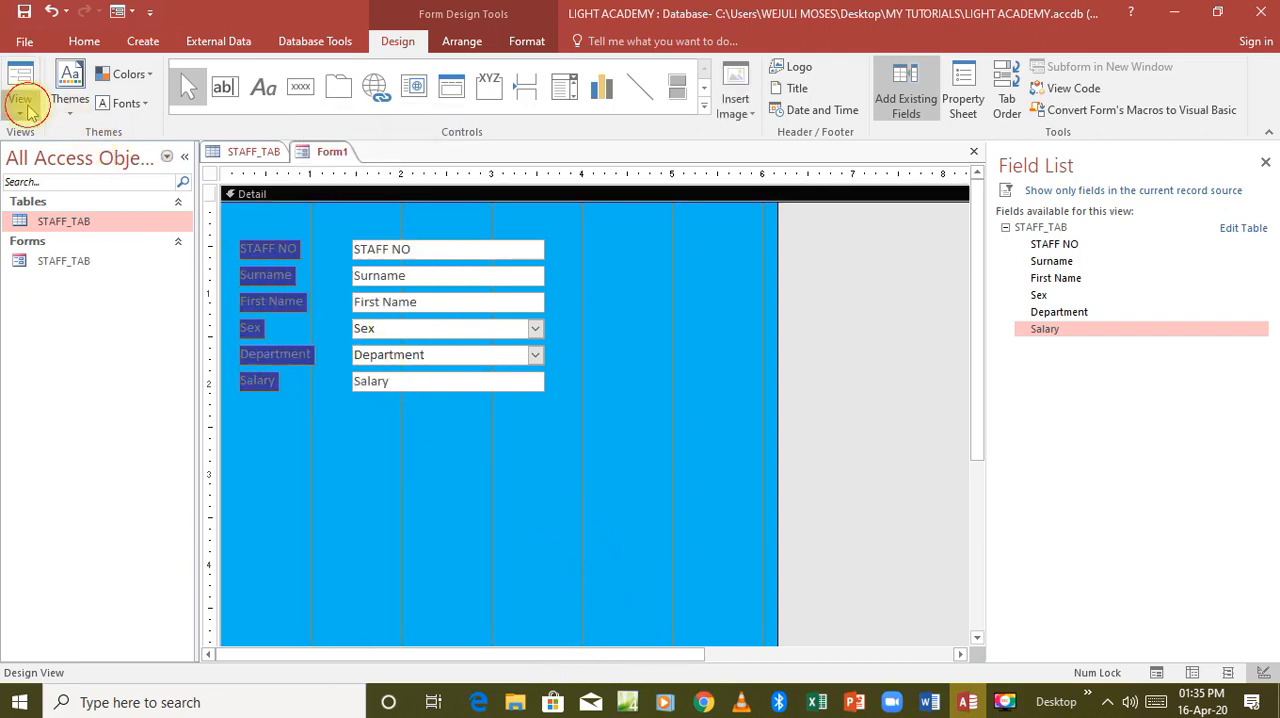
Show the form in Form View and arrange its window beside the tutorial PDF containing the staff data.
{"action": "left_click", "coordinate": [27, 108]}
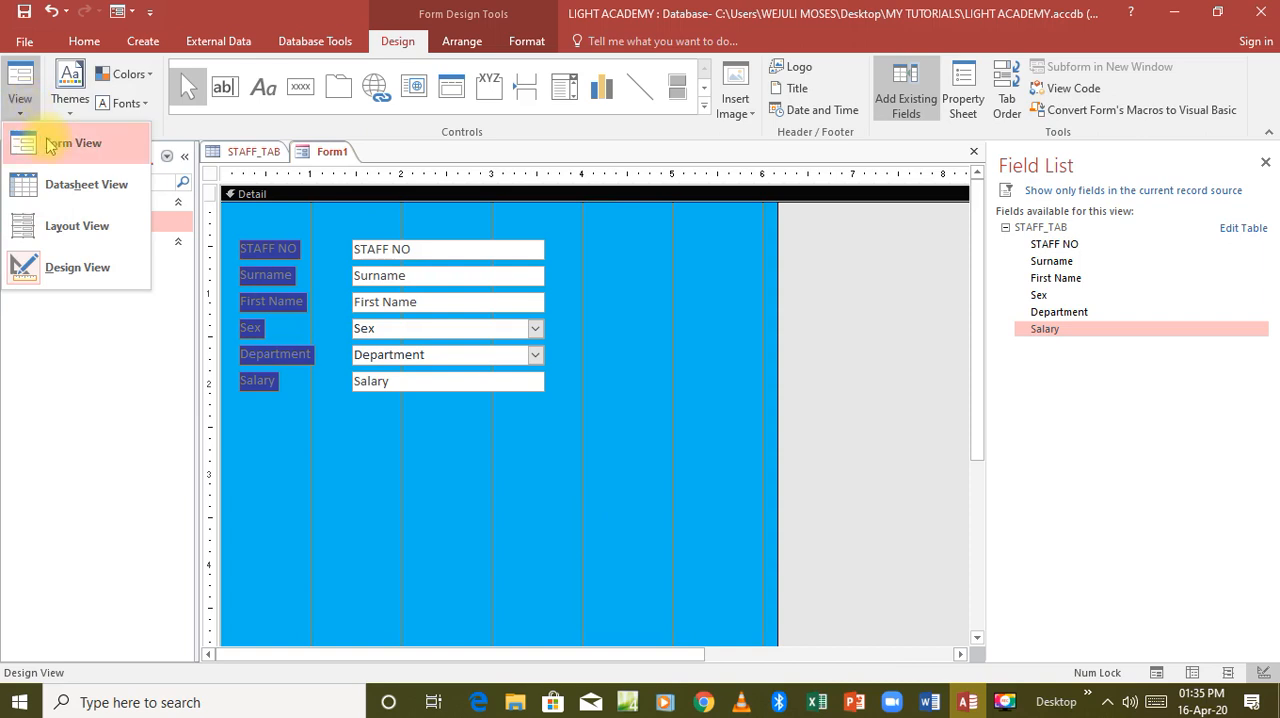
{"action": "left_click", "coordinate": [45, 138]}
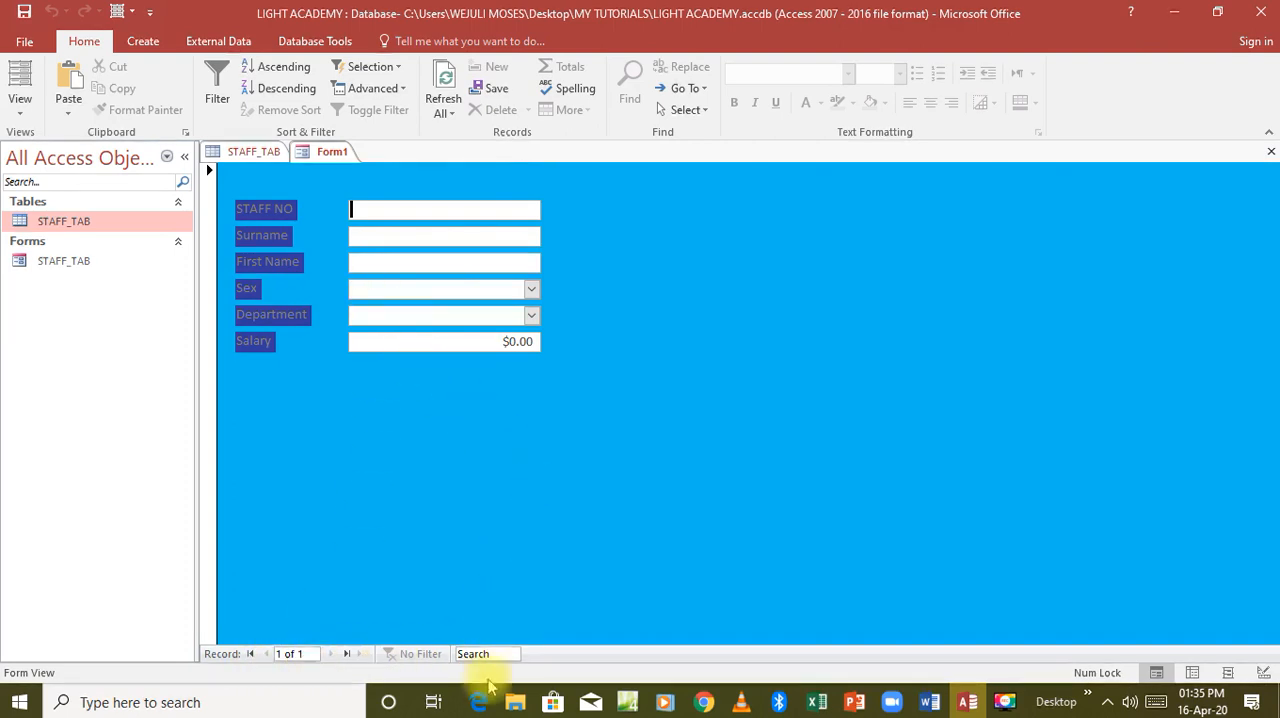
{"action": "left_click", "coordinate": [477, 706]}
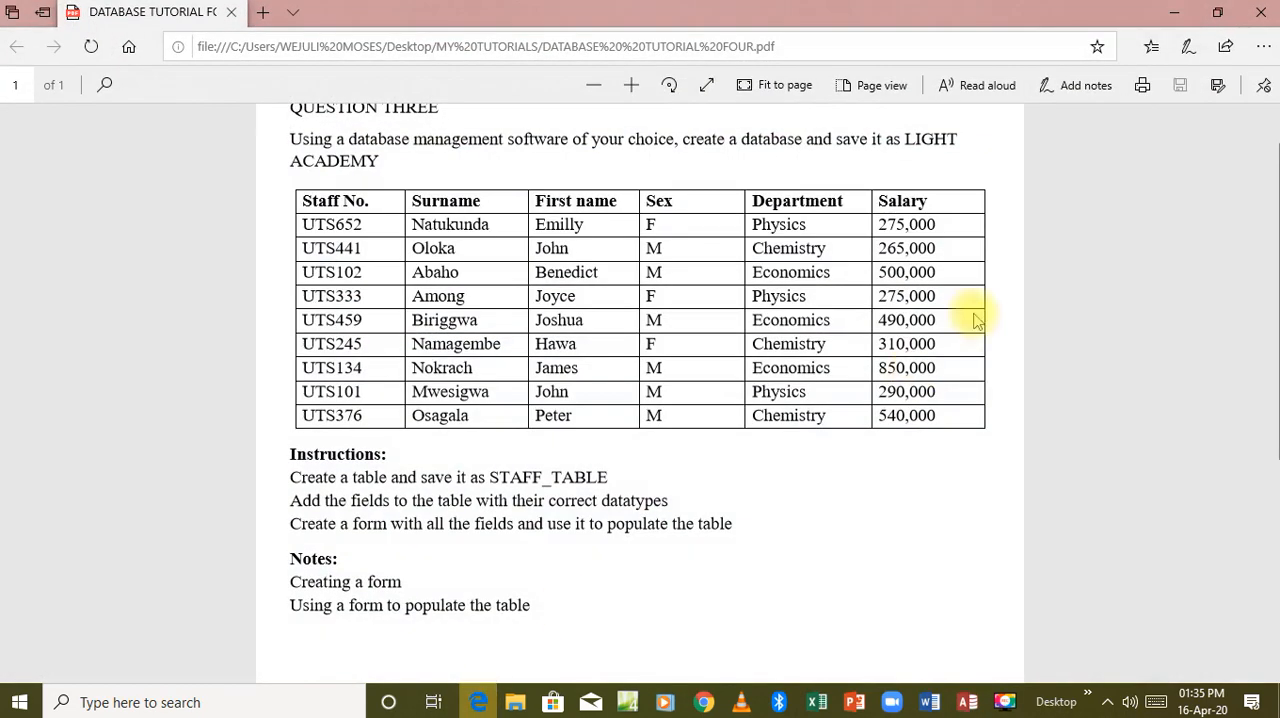
{"action": "left_click", "coordinate": [1215, 13]}
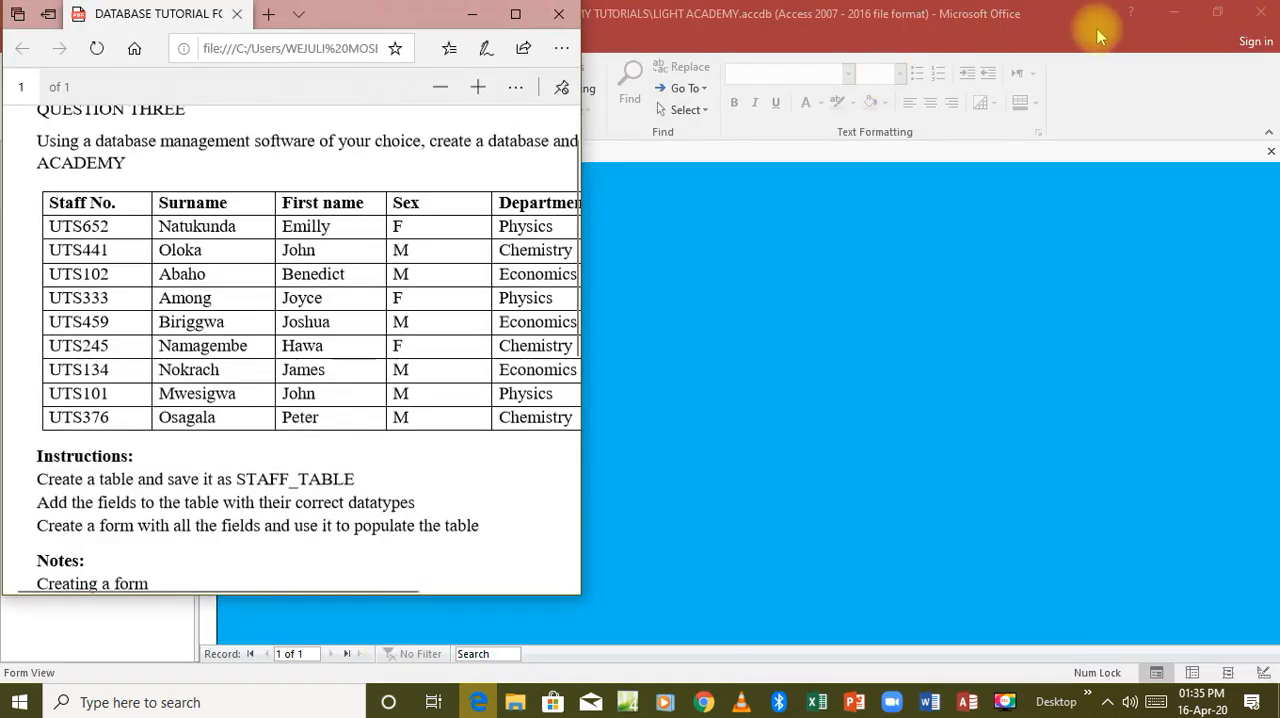
{"action": "left_click", "coordinate": [1217, 13]}
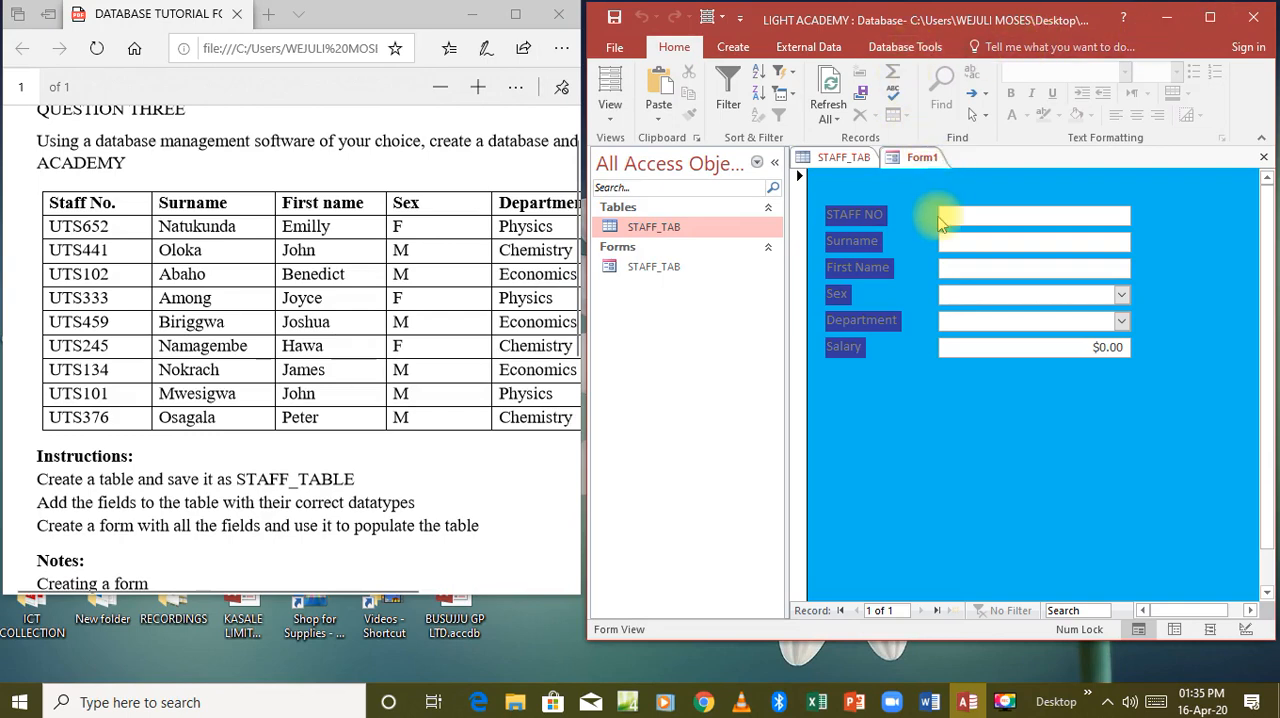
Enter the first staff member's staff number, surname and first name from the PDF, and set Sex to F.
{"action": "key", "text": "Caps_Lock"}
{"action": "type", "text": "UTS652"}
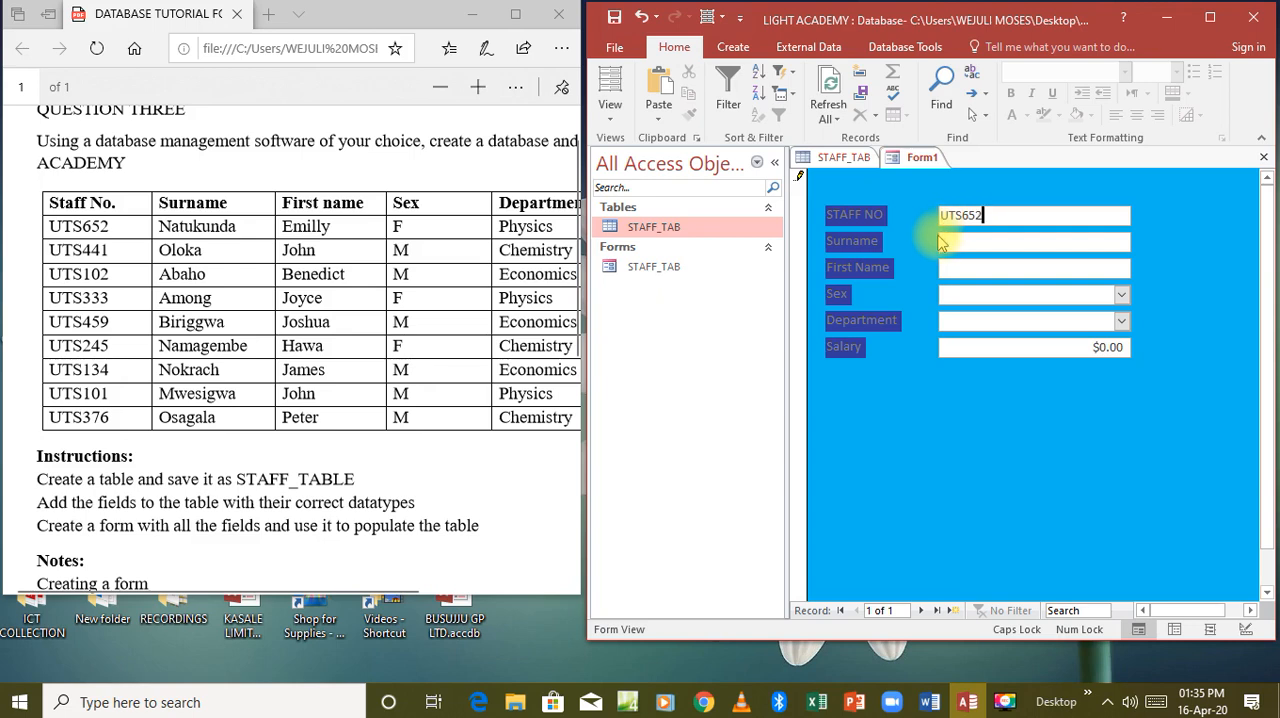
{"action": "left_click", "coordinate": [946, 240]}
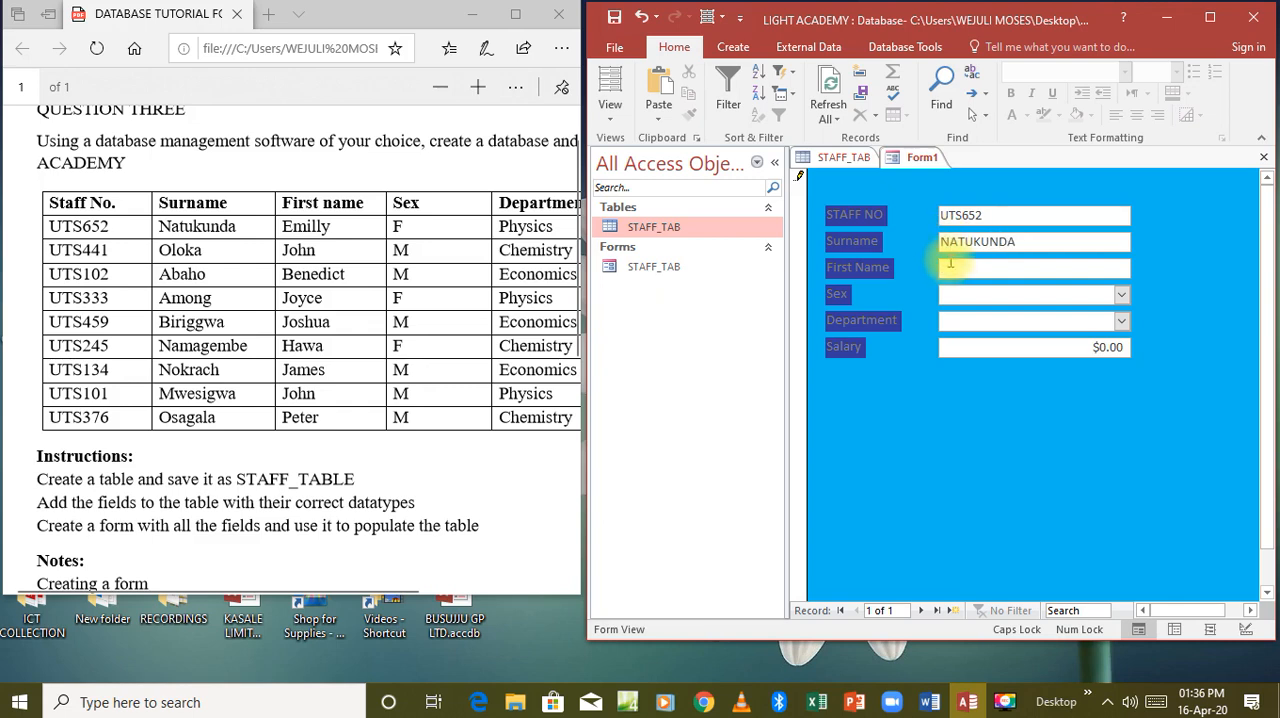
{"action": "left_click", "coordinate": [950, 268]}
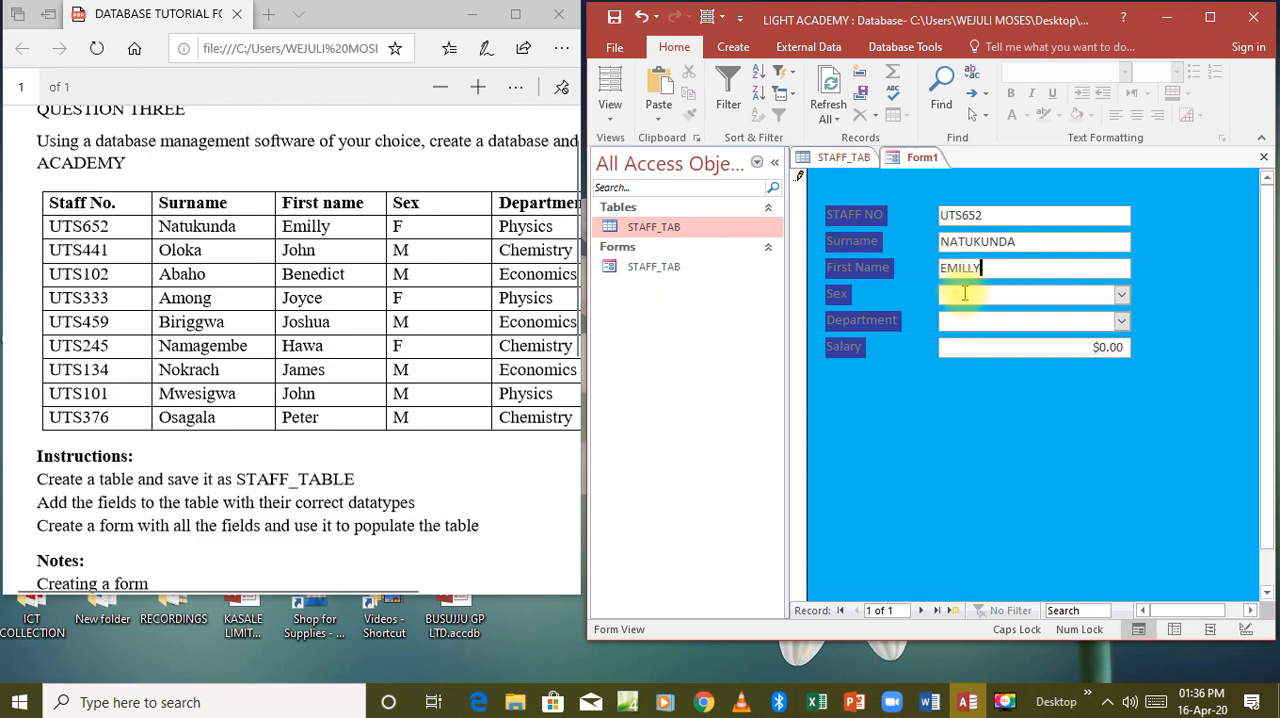
{"action": "left_click", "coordinate": [962, 292]}
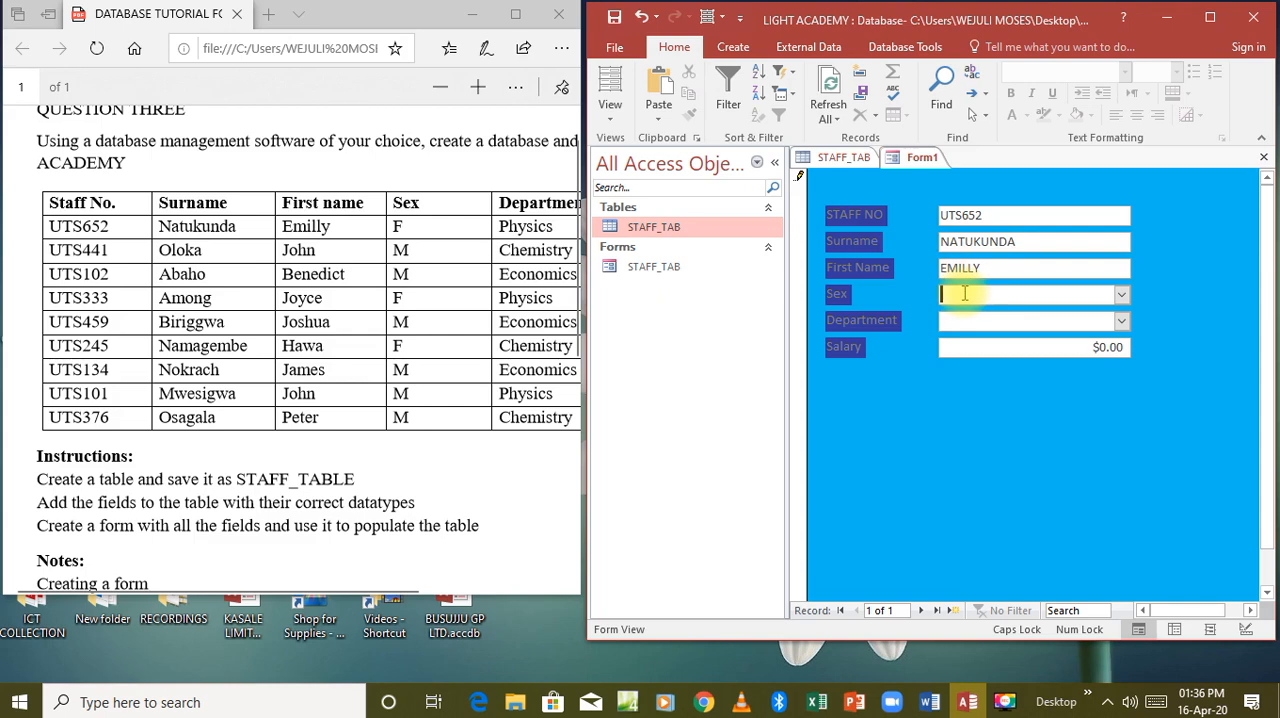
{"action": "left_click", "coordinate": [1122, 296]}
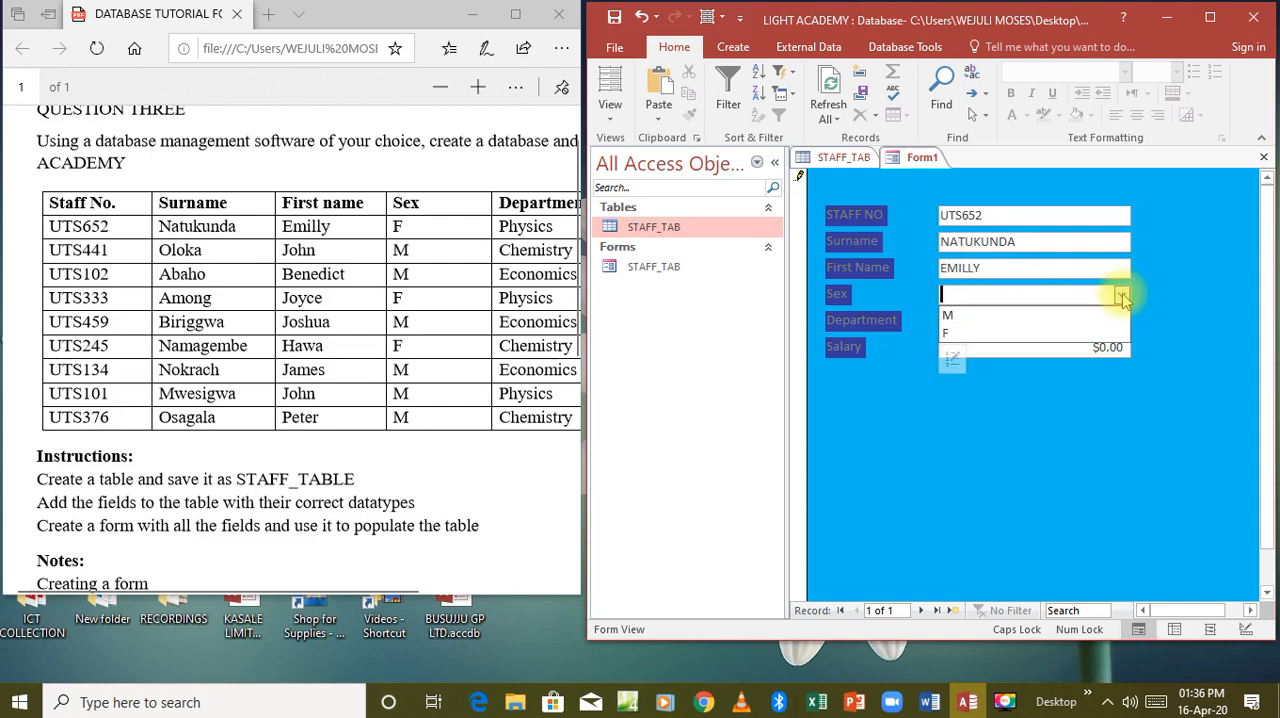
{"action": "left_click", "coordinate": [1068, 333]}
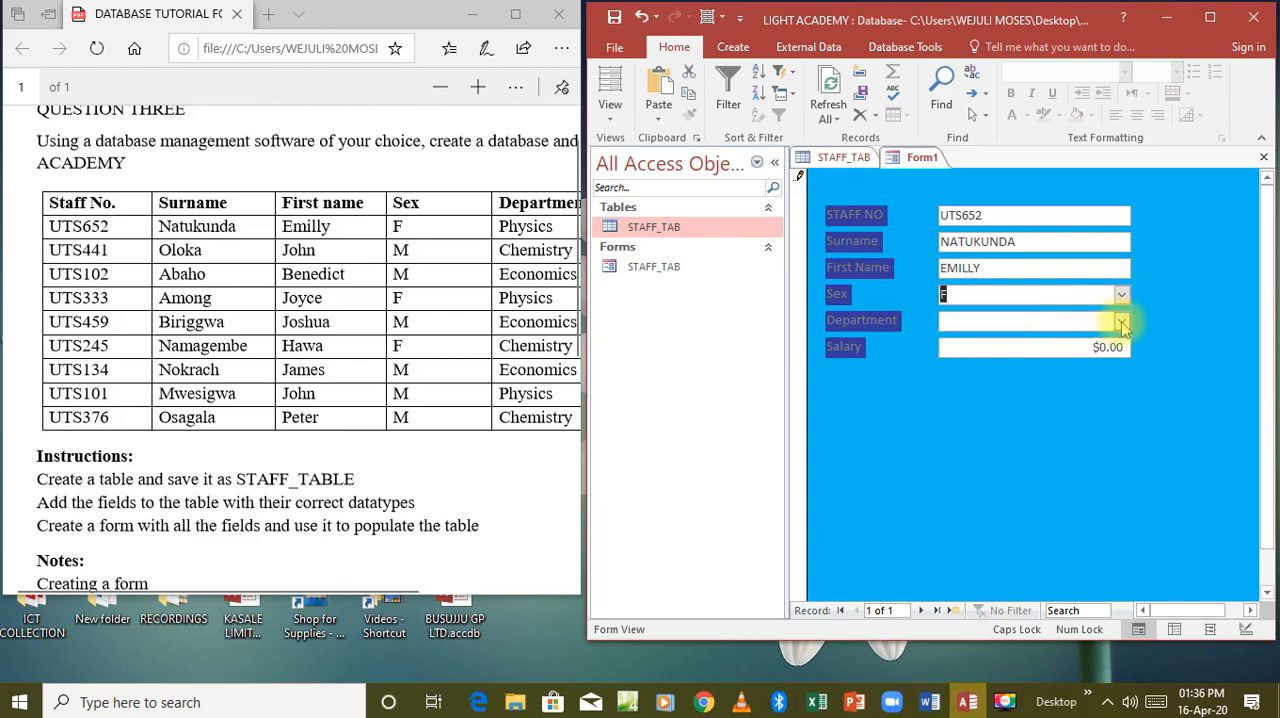
Set the first record's Department to Physics and its Salary to 275000, as listed in the PDF.
{"action": "left_click", "coordinate": [1122, 322]}
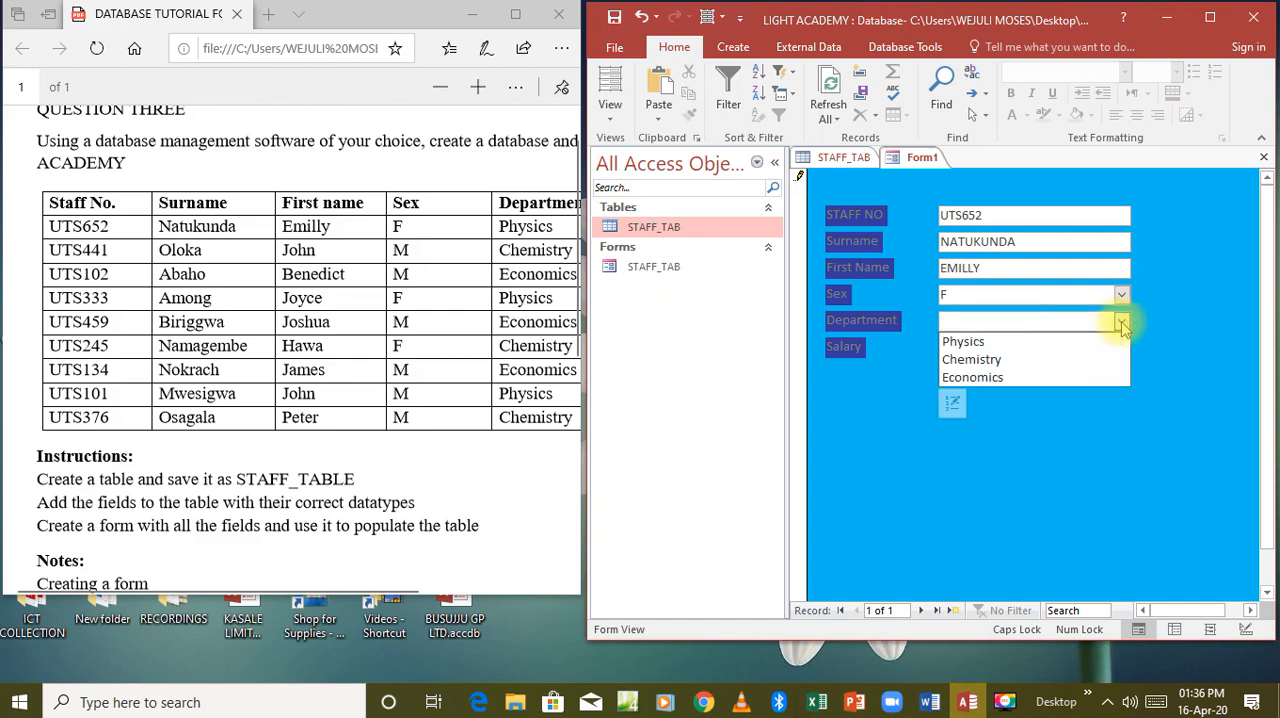
{"action": "left_click", "coordinate": [1022, 342]}
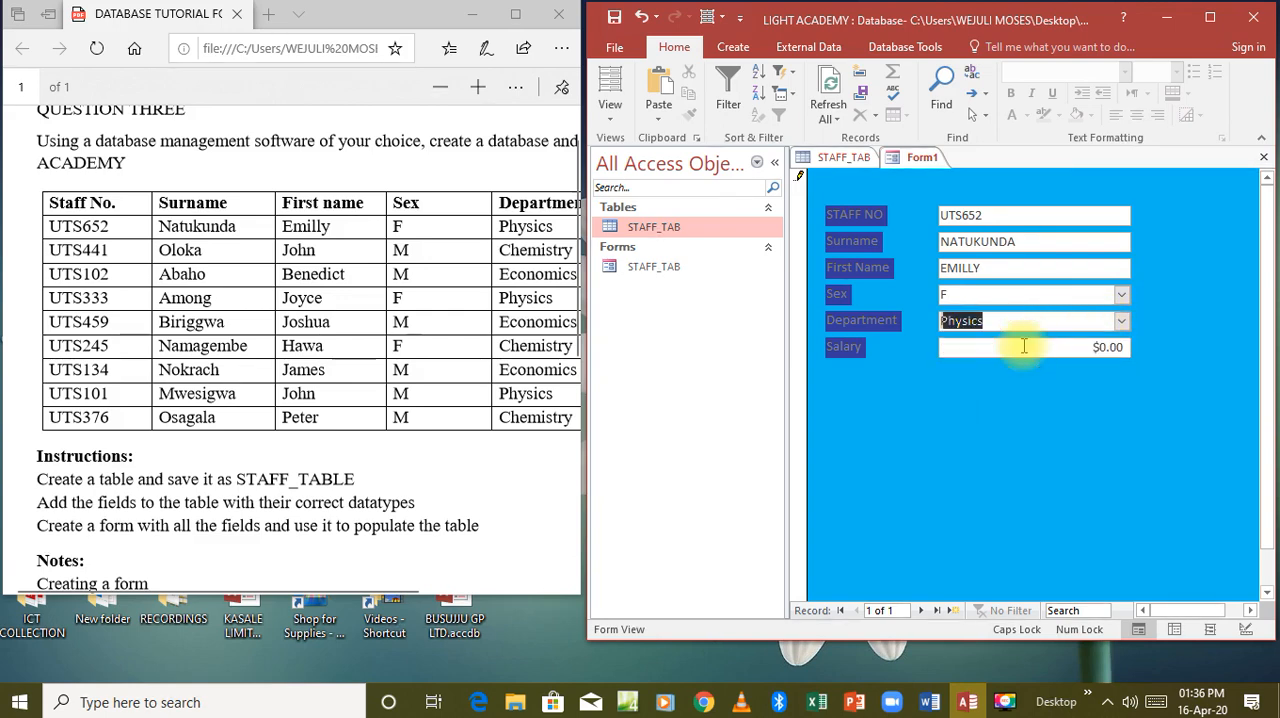
{"action": "left_click", "coordinate": [1017, 346]}
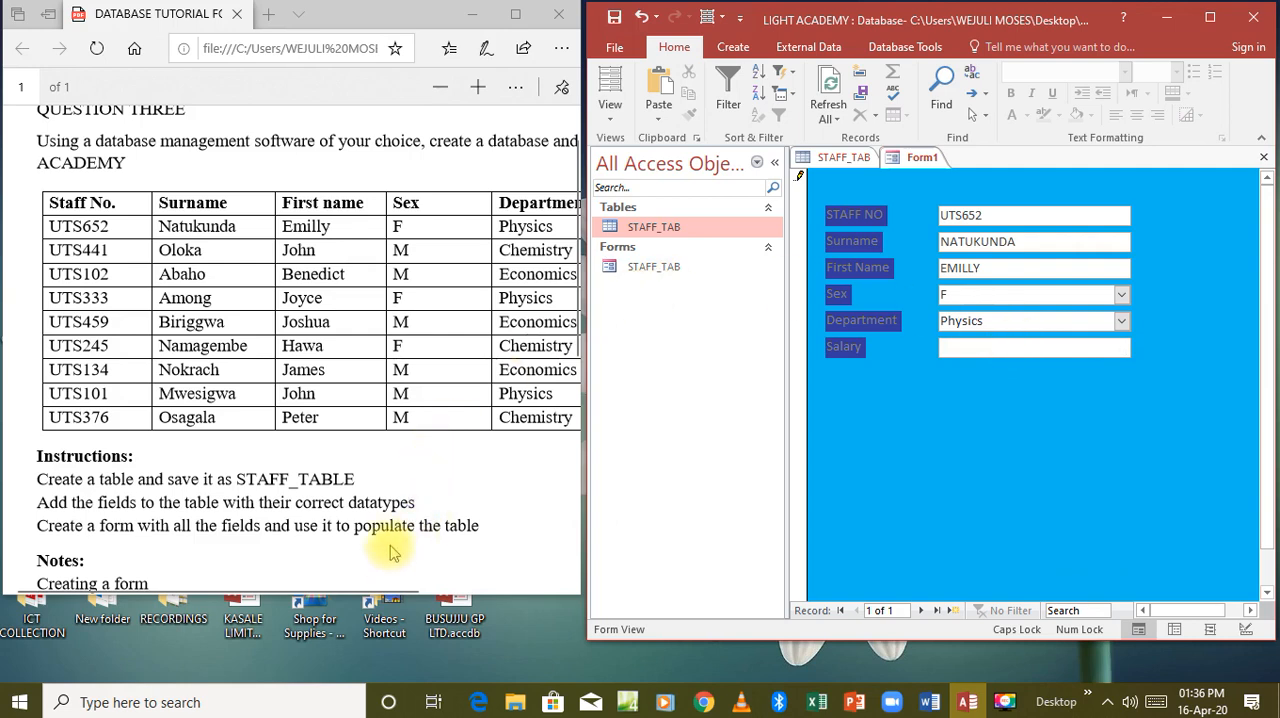
{"action": "left_click_drag", "start_coordinate": [386, 592], "coordinate": [465, 594]}
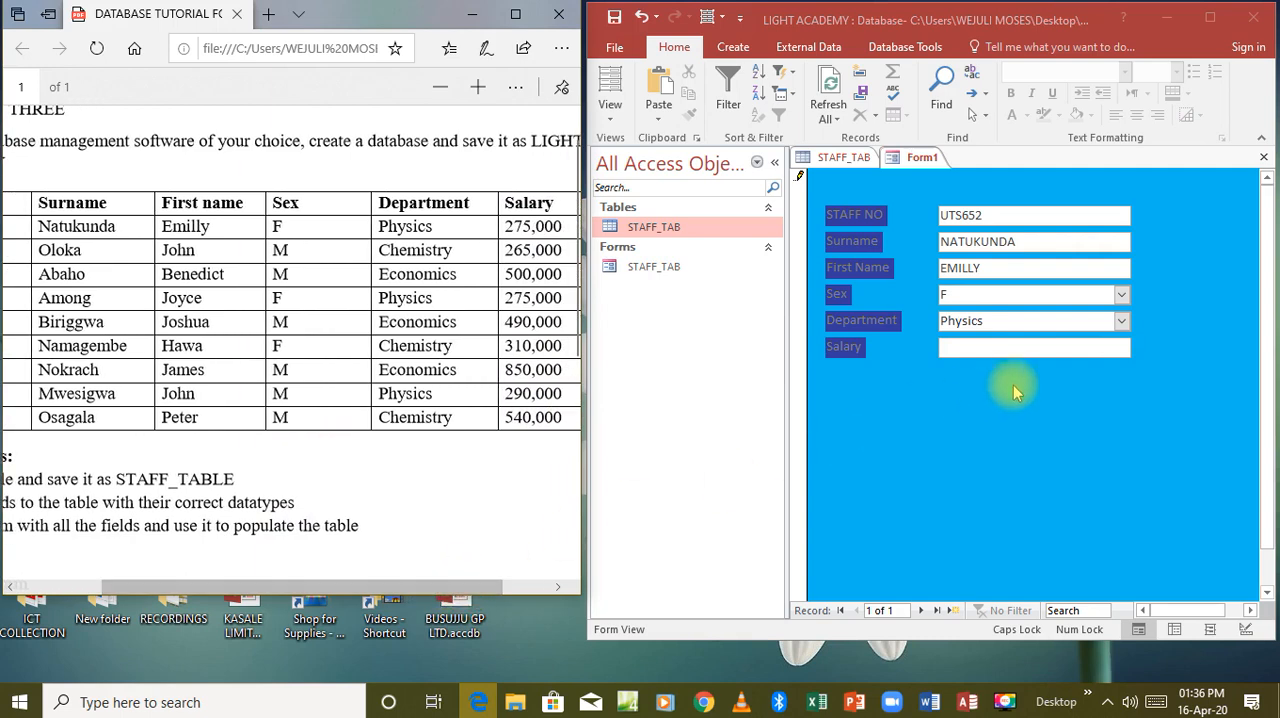
{"action": "left_click", "coordinate": [974, 345]}
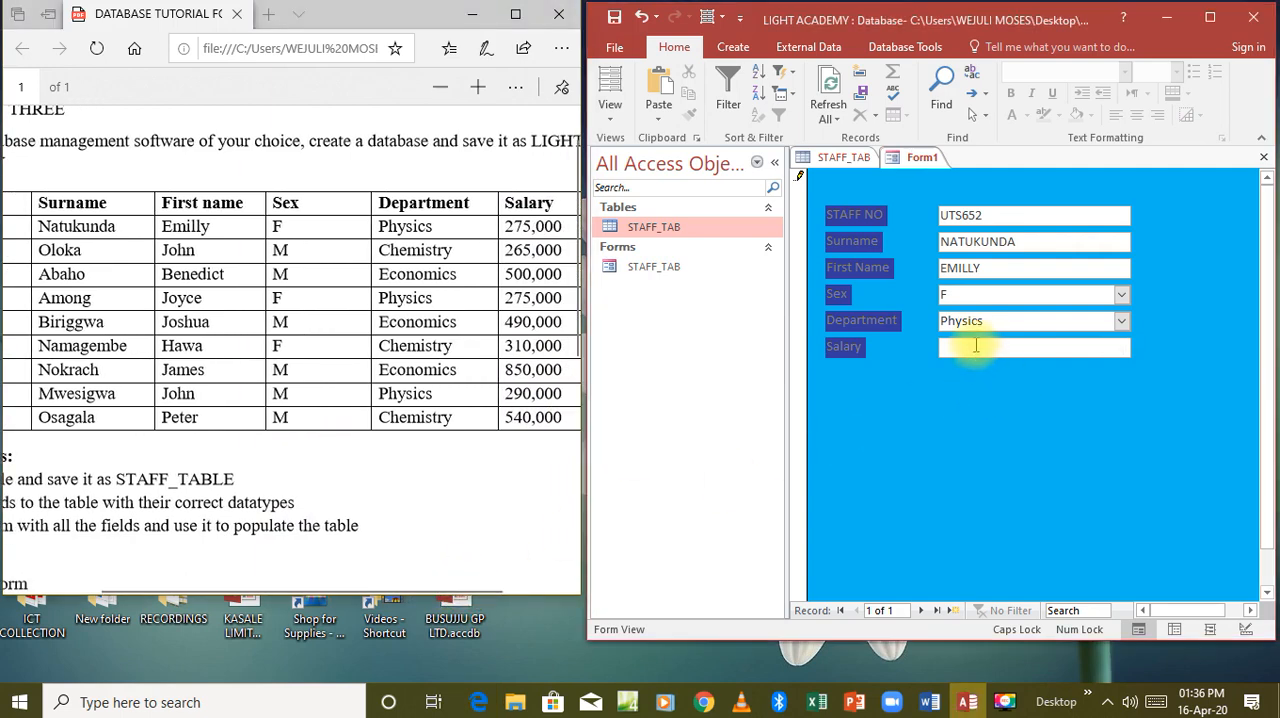
{"action": "type", "text": "275000"}
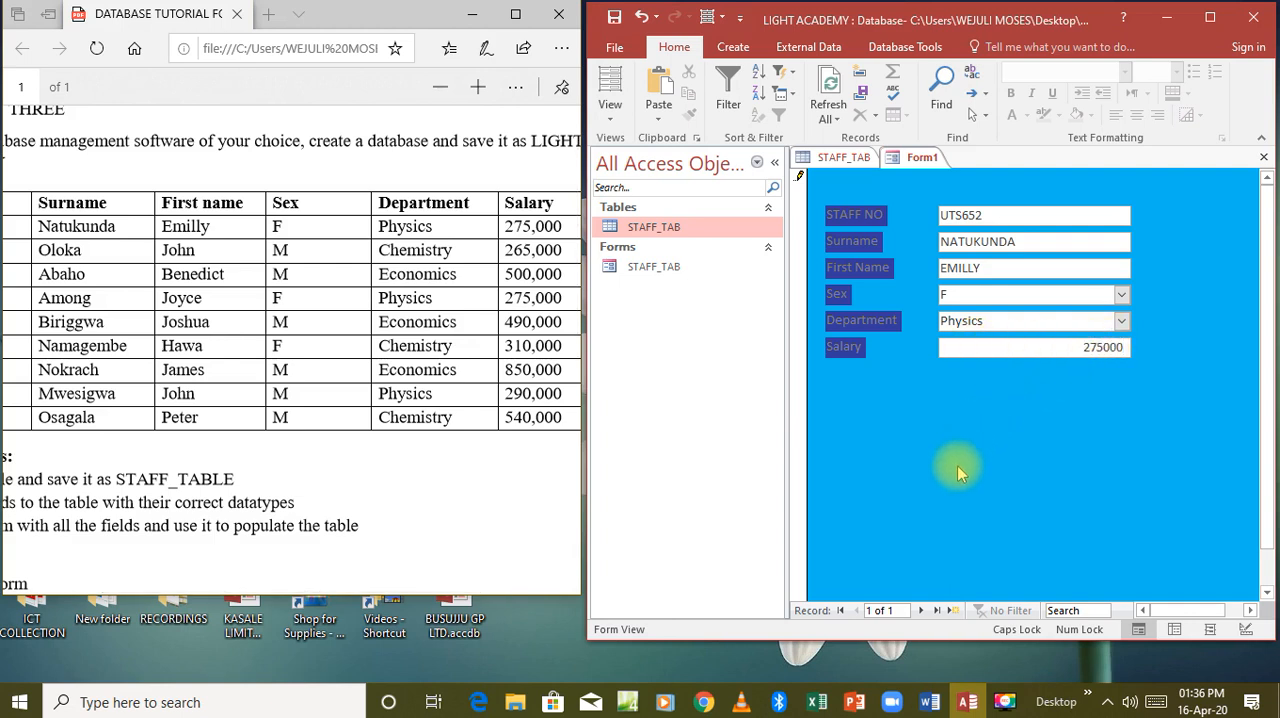
Maximize the database window, advance the form to a new blank record, and refresh the STAFF_TAB datasheet to load the entered record.
{"action": "left_click", "coordinate": [1210, 18]}
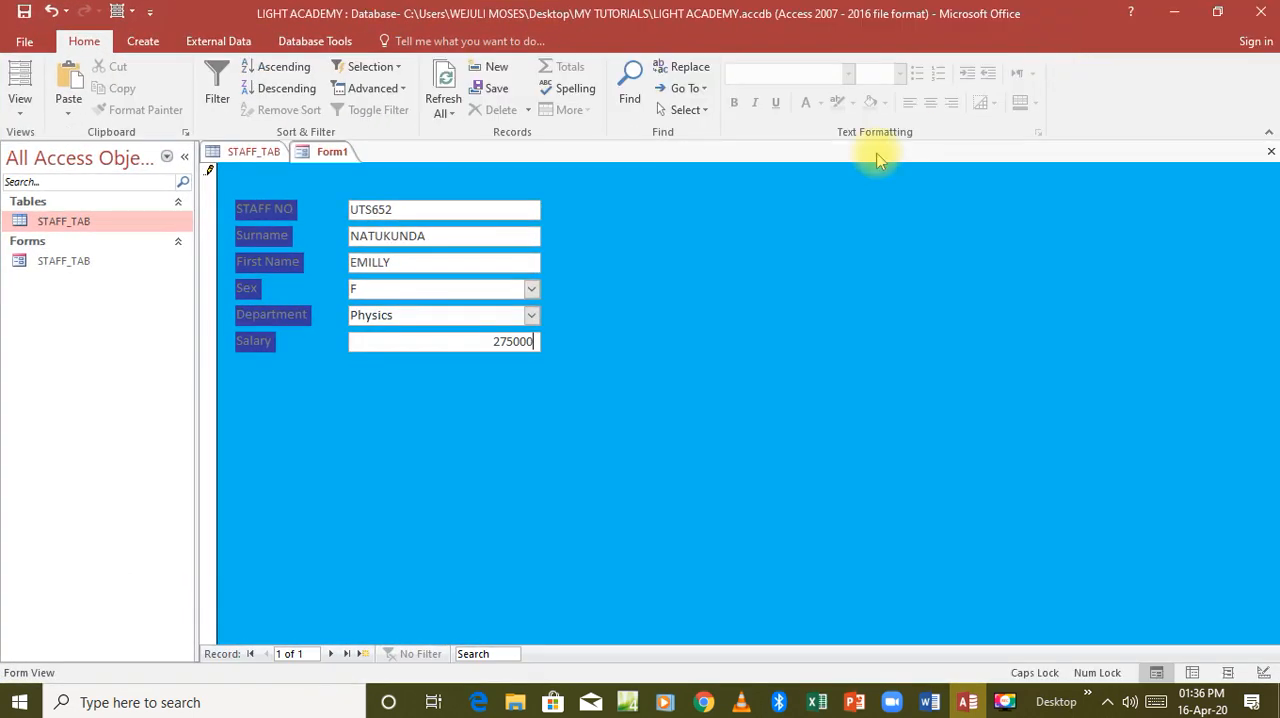
{"action": "left_click", "coordinate": [331, 654]}
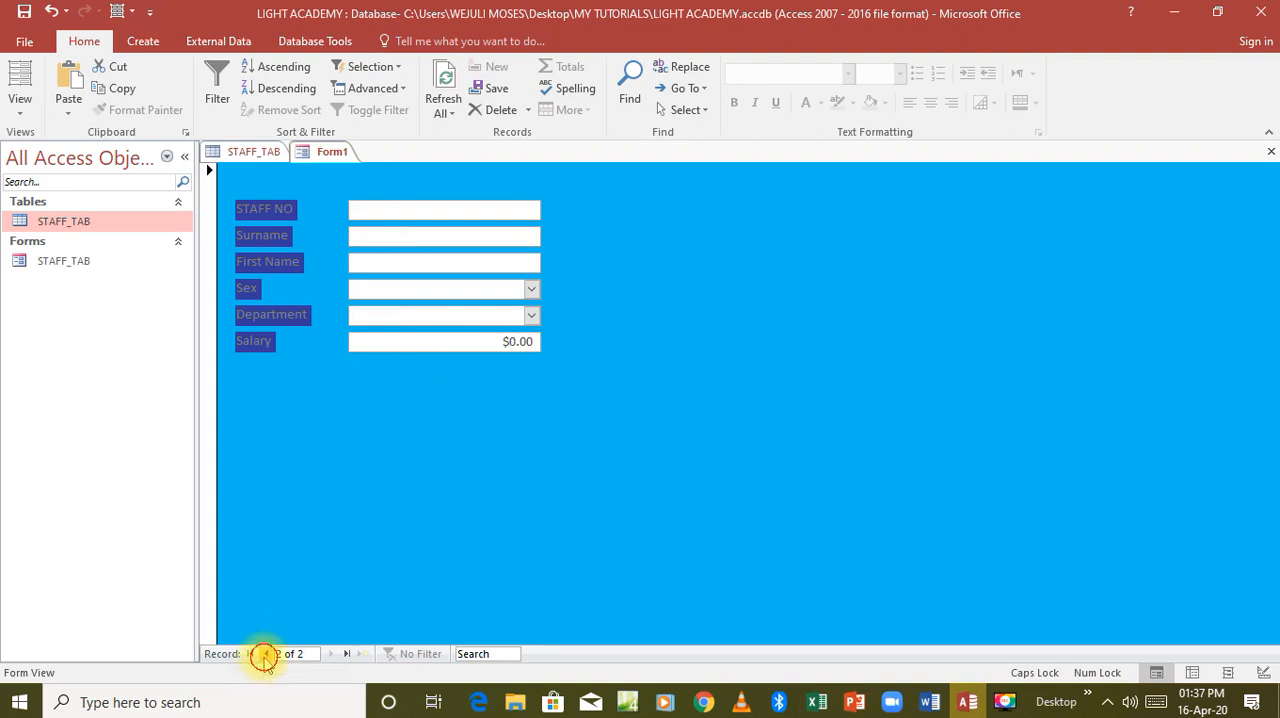
{"action": "left_click", "coordinate": [265, 654]}
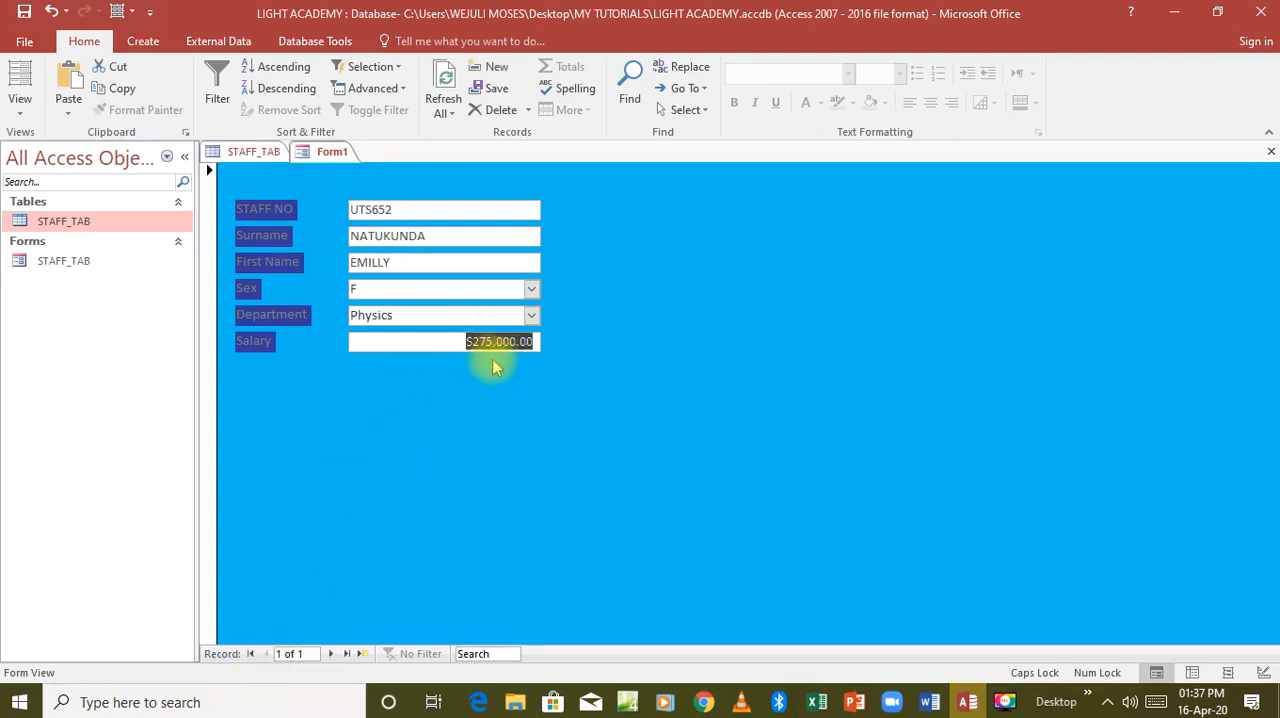
{"action": "left_click", "coordinate": [333, 656]}
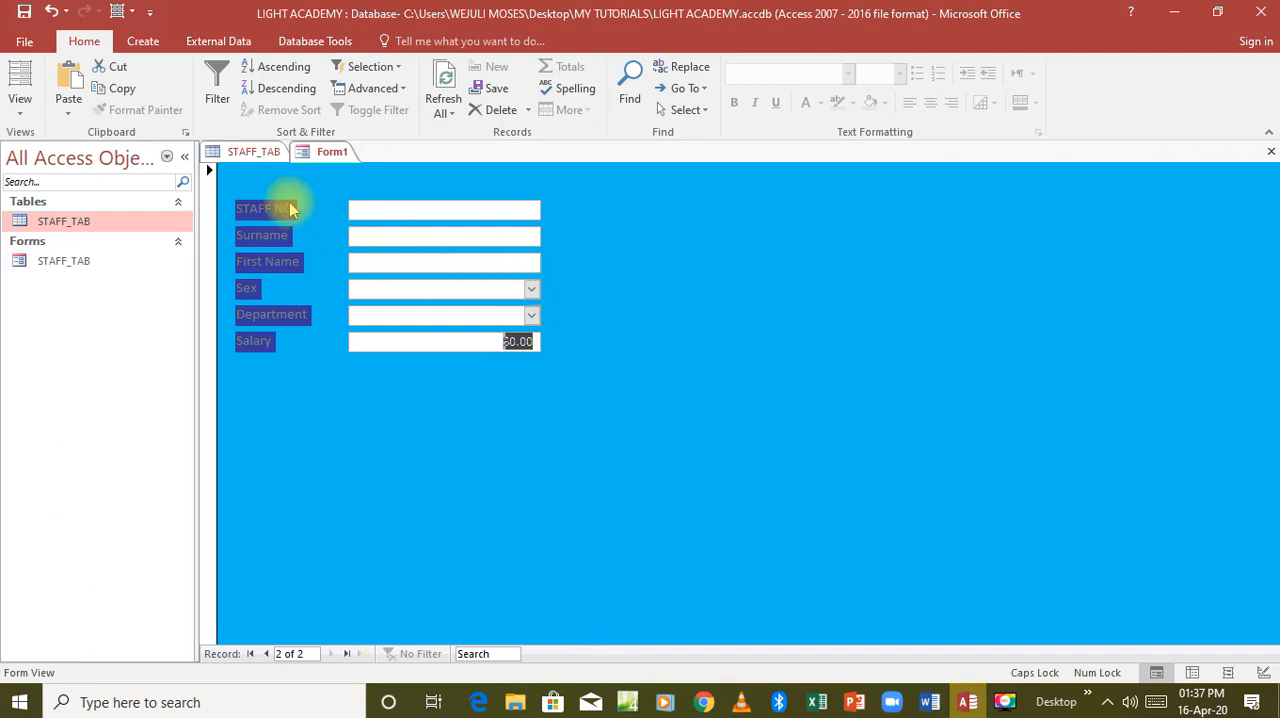
{"action": "left_click", "coordinate": [256, 153]}
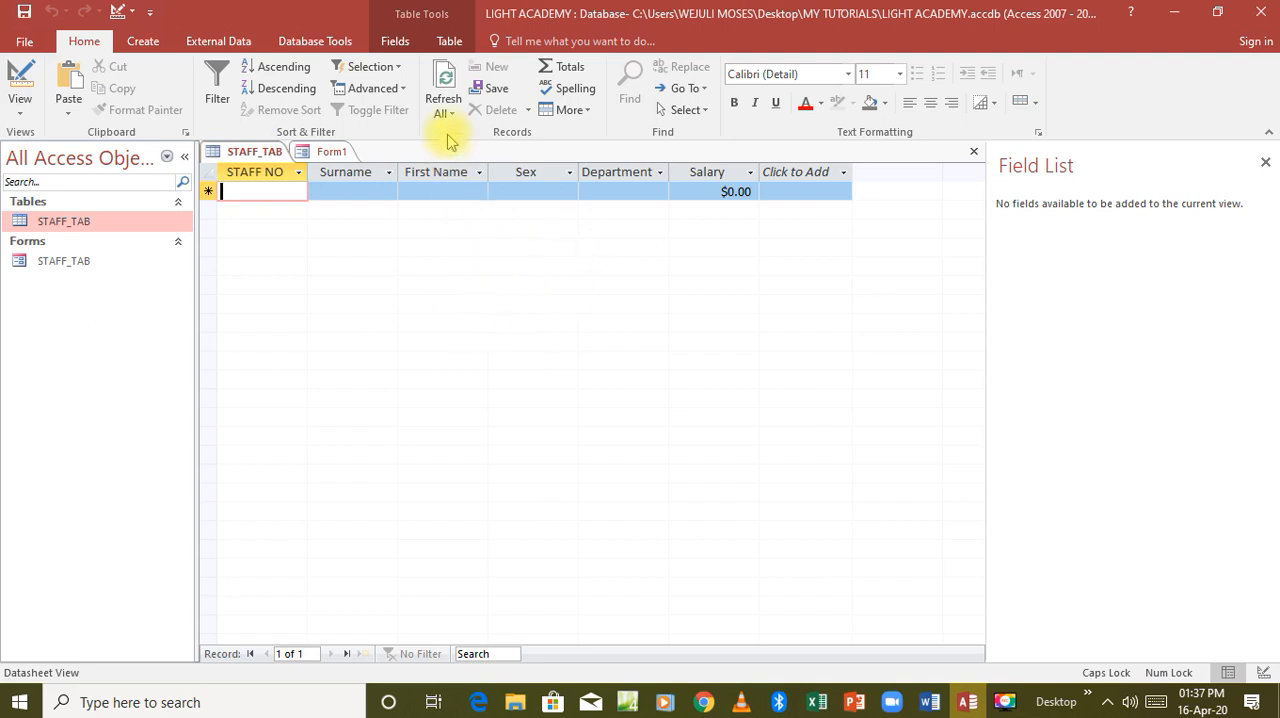
{"action": "left_click", "coordinate": [446, 88]}
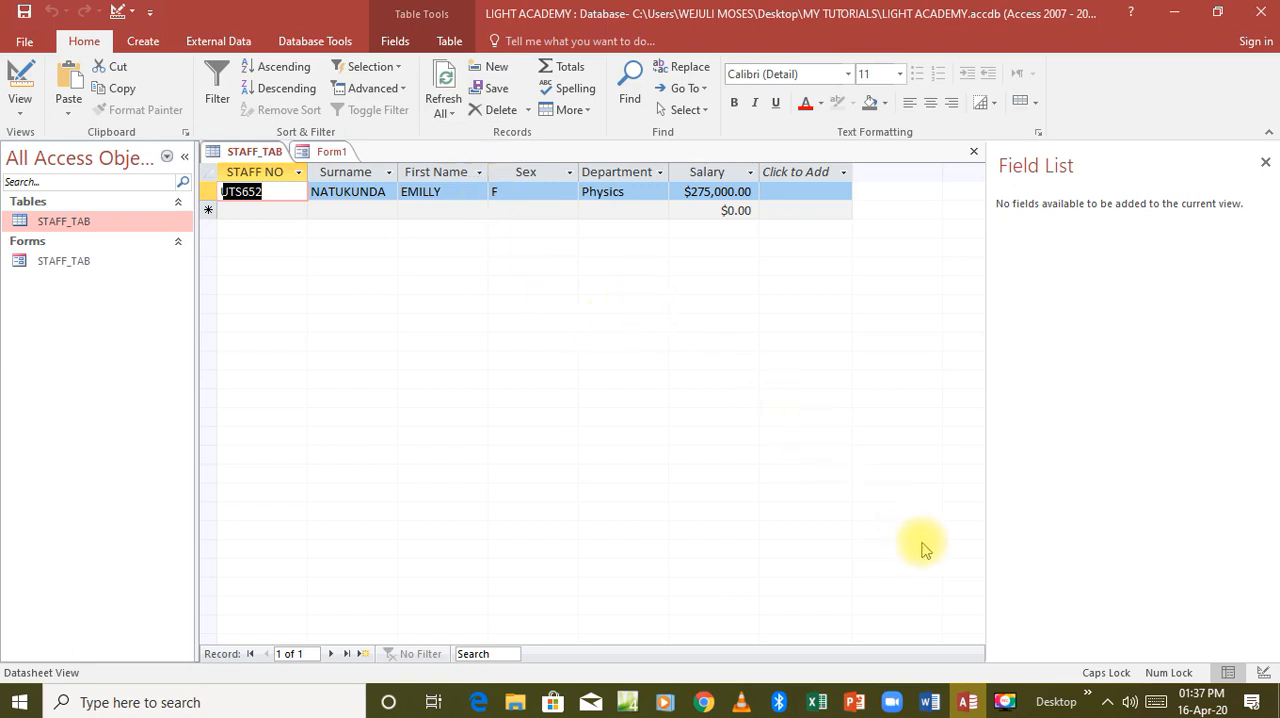
{"action": "left_click", "coordinate": [1009, 695]}
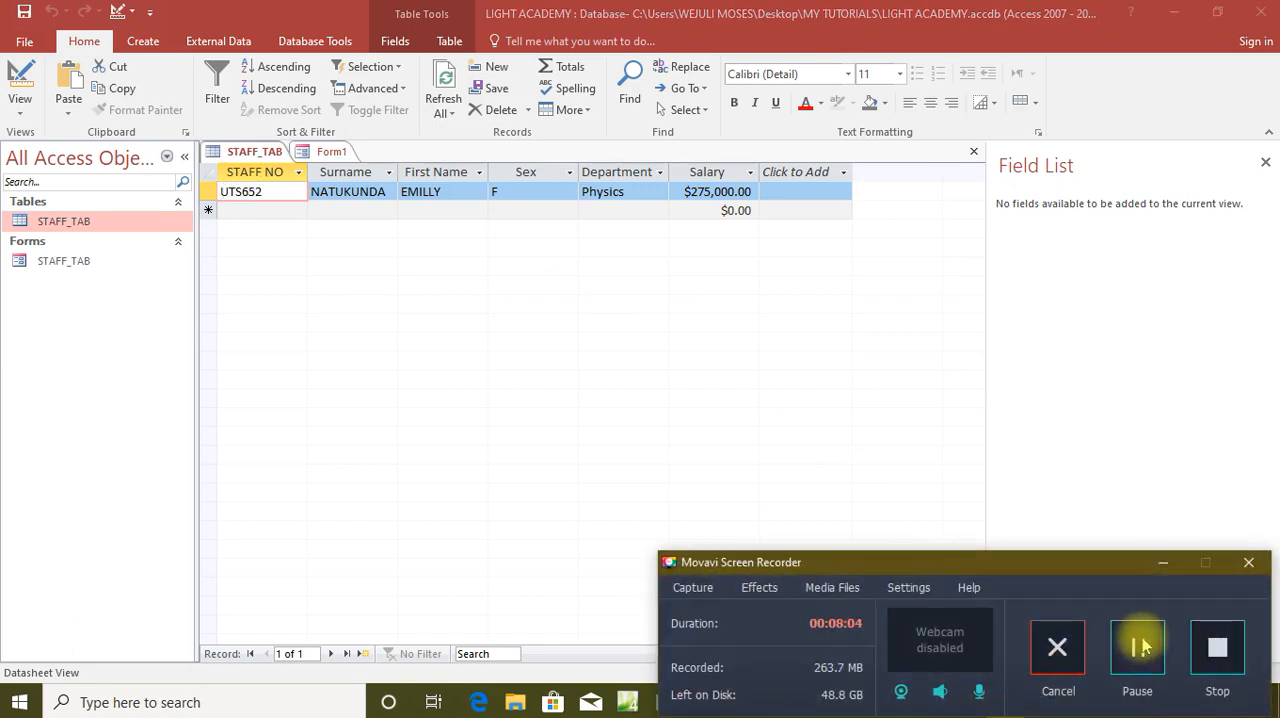
{"action": "left_click", "coordinate": [1140, 648]}
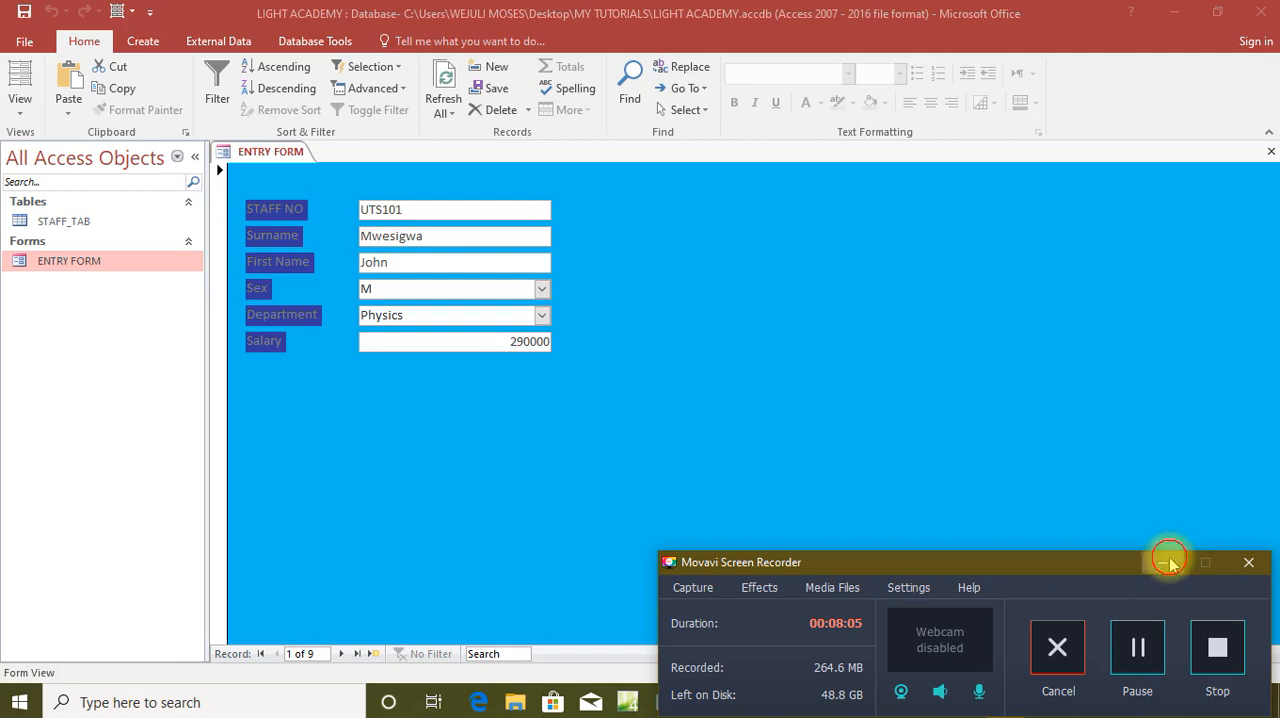
{"action": "left_click", "coordinate": [1169, 561]}
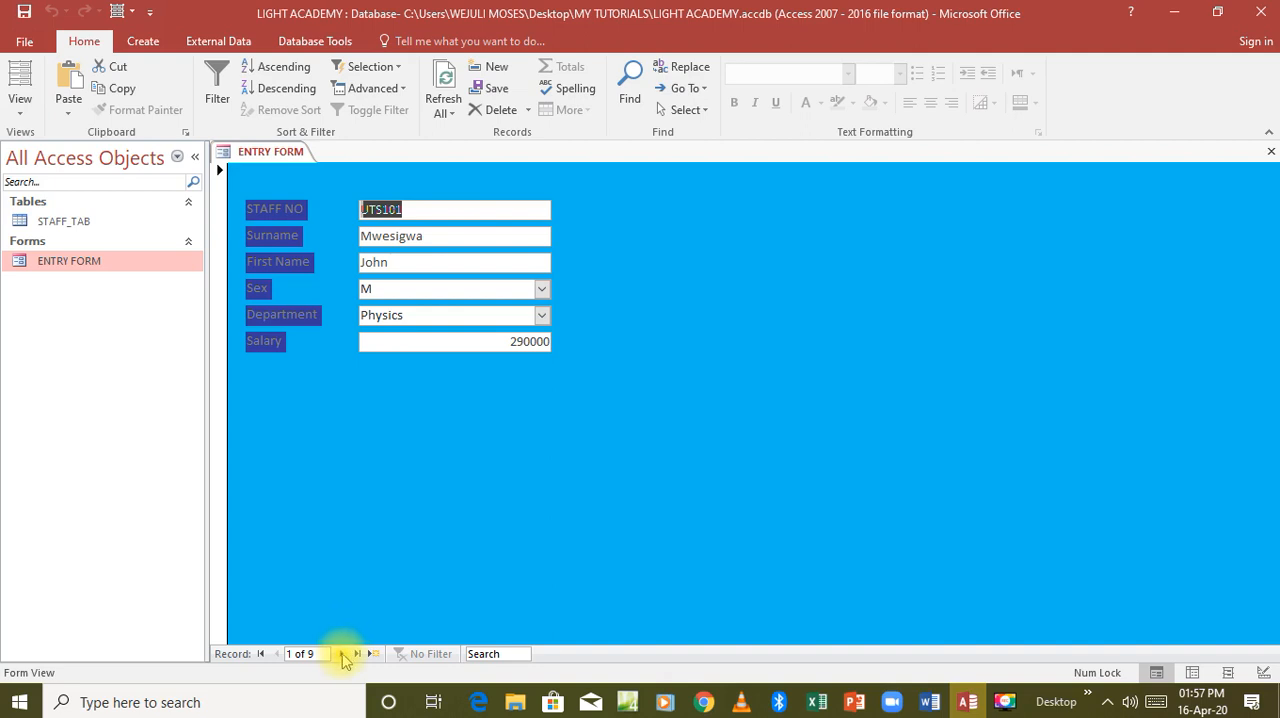
Page through the ENTRY FORM records to the last one and open the STAFF_TAB table to review its entries.
{"action": "left_click", "coordinate": [343, 655]}
{"action": "left_click", "coordinate": [343, 655]}
{"action": "left_click", "coordinate": [343, 655]}
{"action": "left_click", "coordinate": [343, 655]}
{"action": "left_click", "coordinate": [343, 655]}
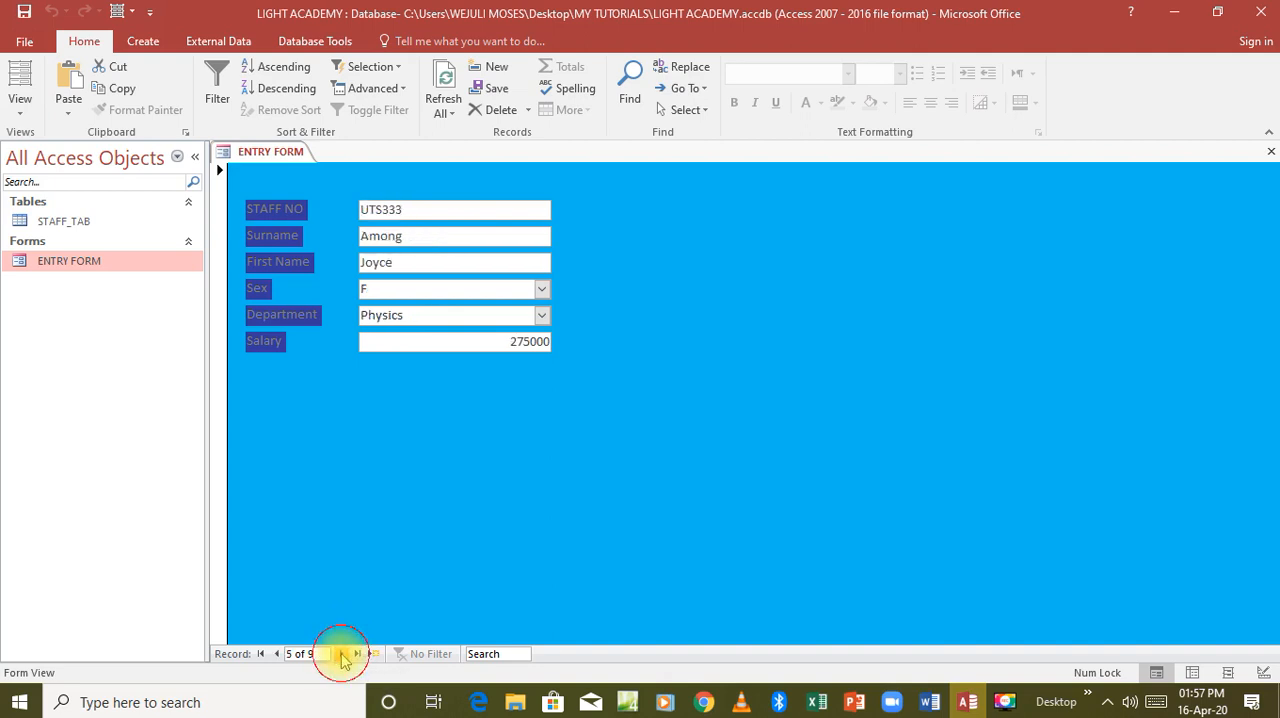
{"action": "left_click", "coordinate": [343, 655]}
{"action": "left_click", "coordinate": [343, 655]}
{"action": "left_click", "coordinate": [343, 655]}
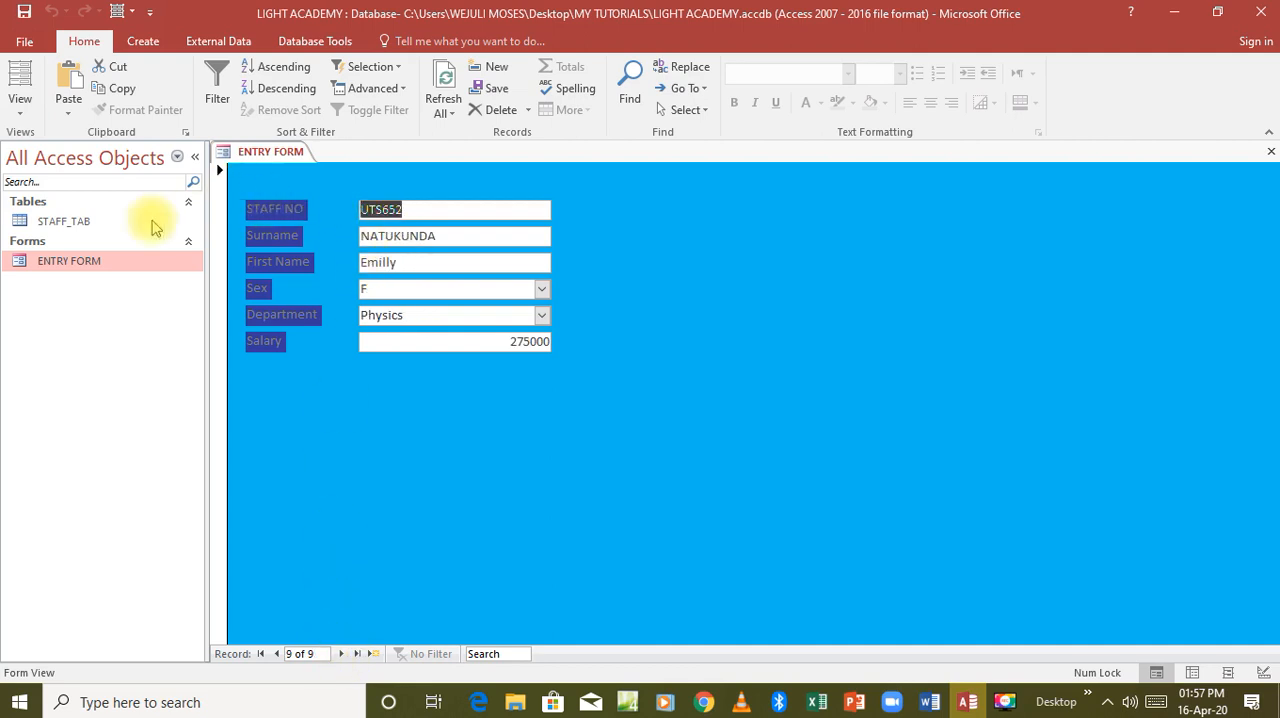
{"action": "double_click", "coordinate": [100, 224]}
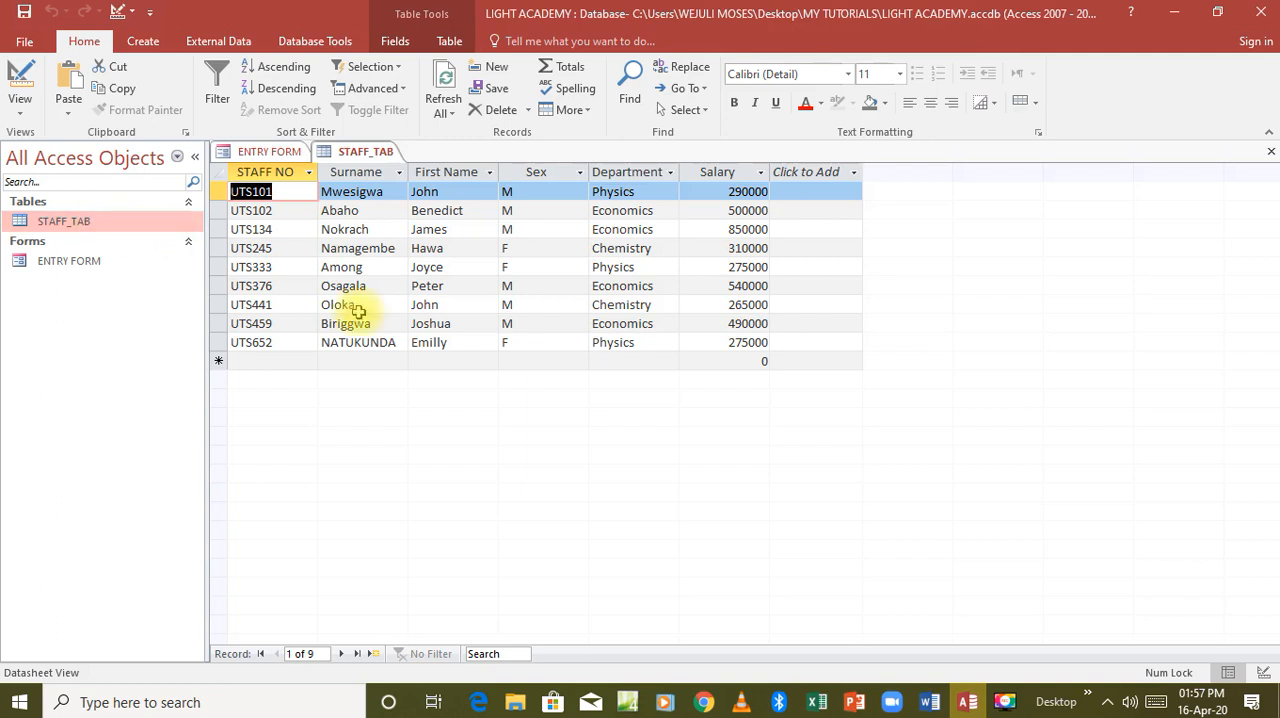